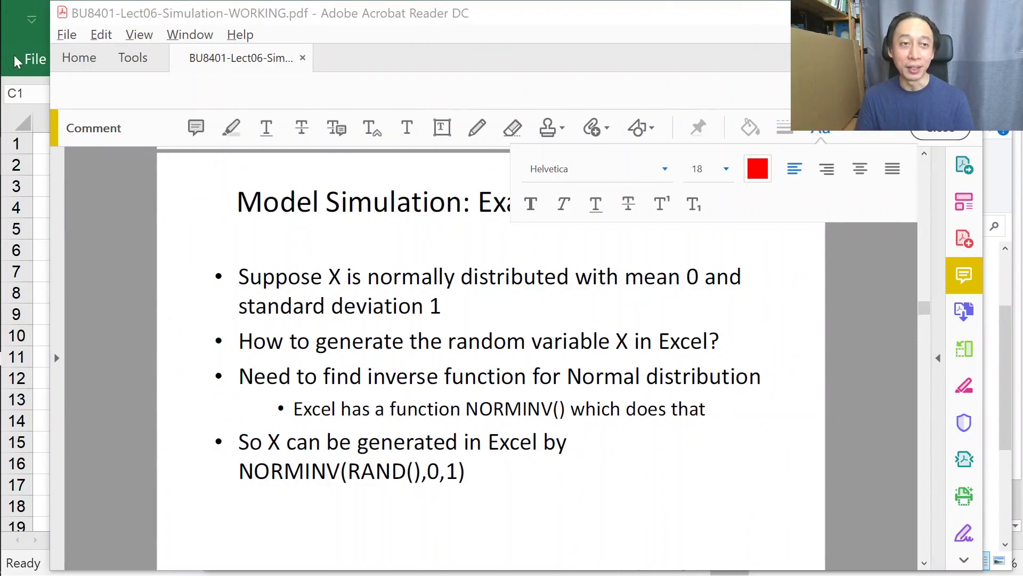
# - Switch from Acrobat Reader to the blank Excel workbook Book1
pyautogui.click(6, 71)
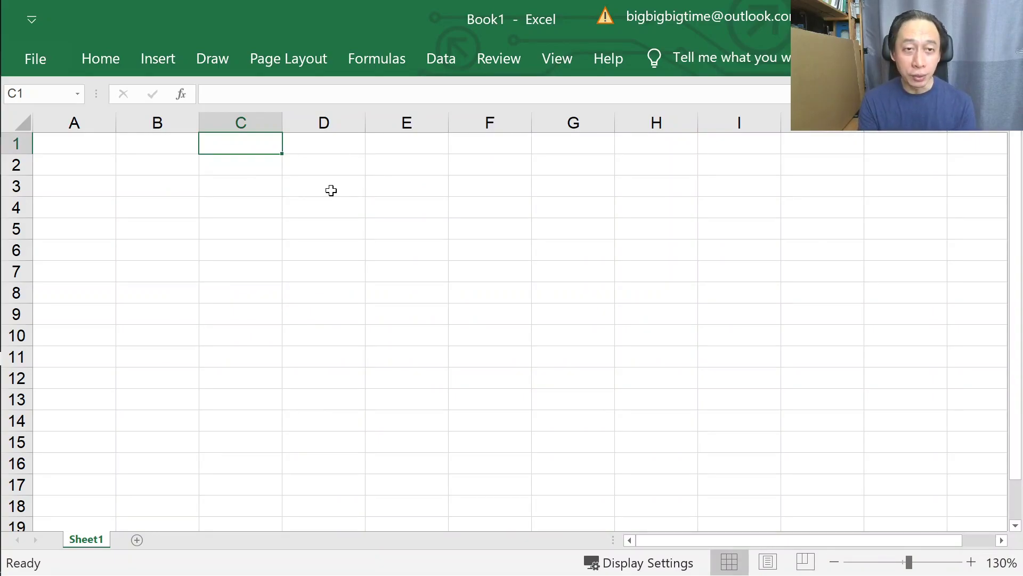
# - Type the =RAND() formula into cell C1
pyautogui.write('=R')
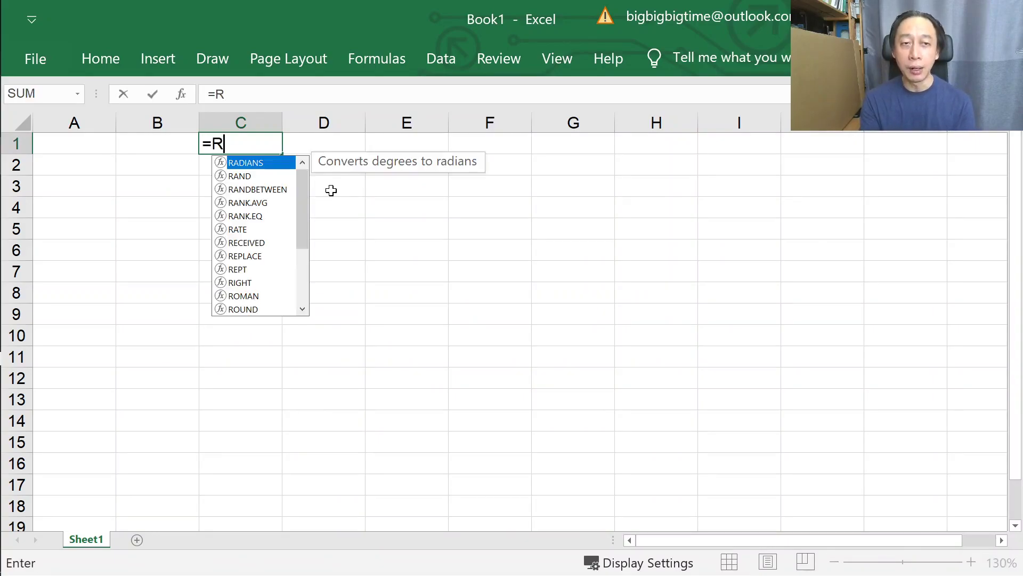
pyautogui.write('AND()')
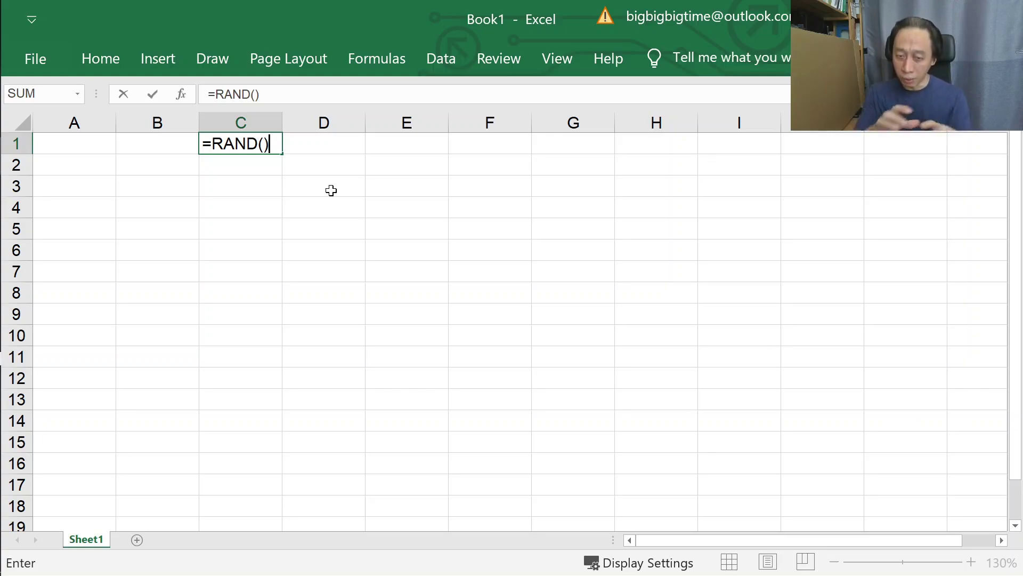
# - Commit =RAND() in C1, widen column C to show the full value, and copy C1
pyautogui.press('Return')
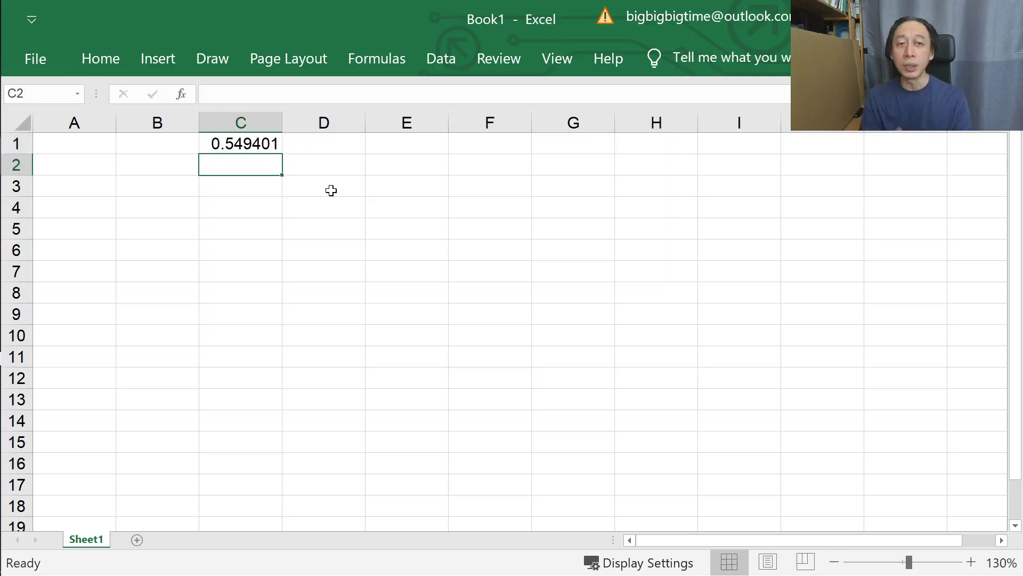
pyautogui.moveTo(284, 118); pyautogui.dragTo(307, 118)
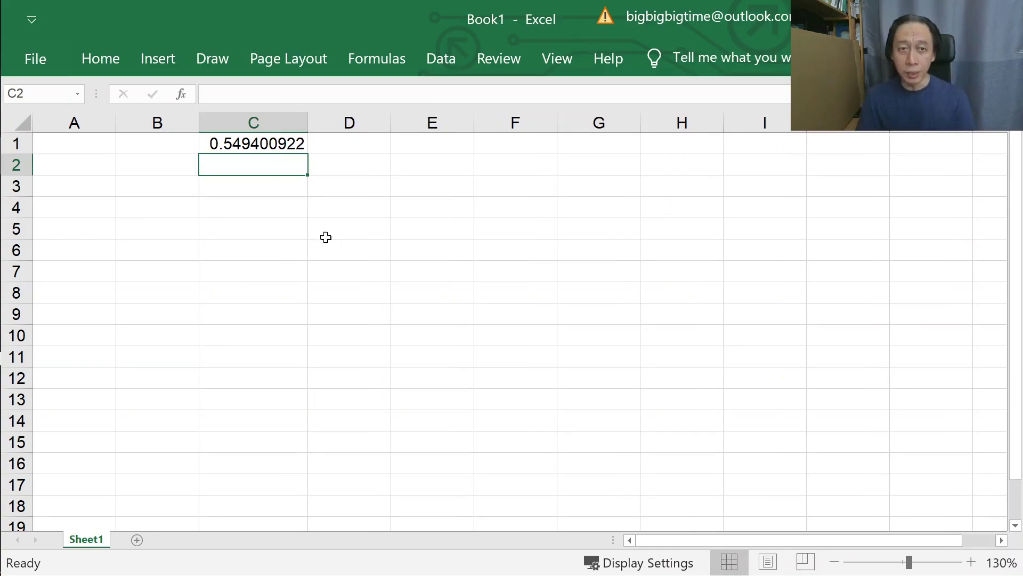
pyautogui.click(287, 142)
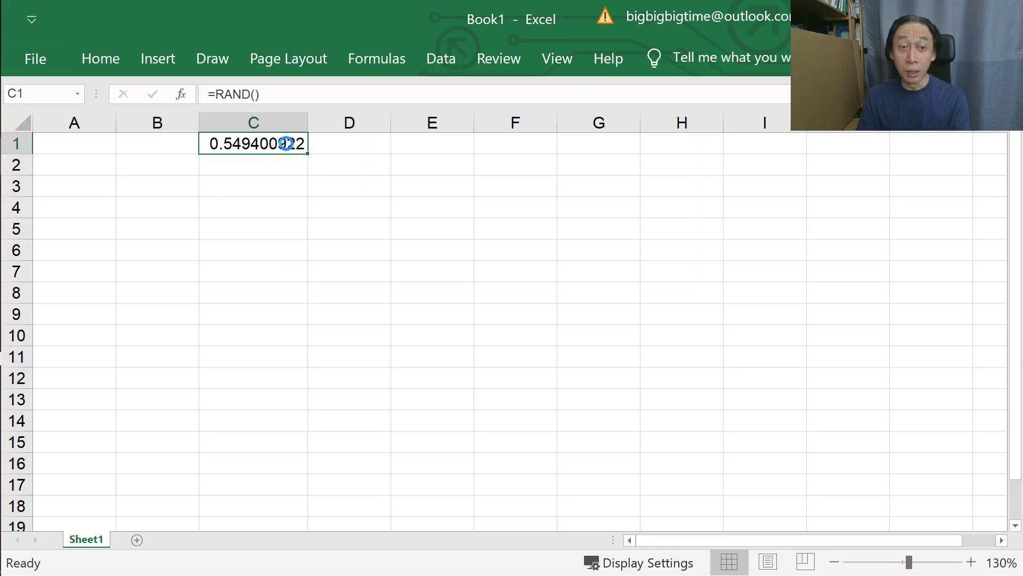
pyautogui.hotkey('ctrl', 'c')
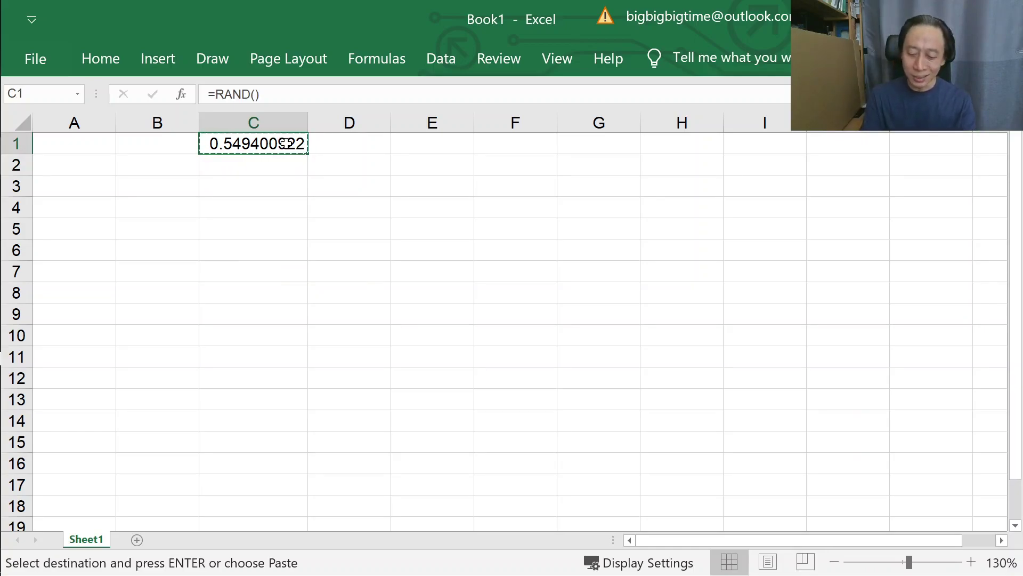
# - Scroll down the sheet toward row 1001 to reach the end of the paste range
pyautogui.scroll(-2, 272, 251)
pyautogui.scroll(-17, 272, 290)
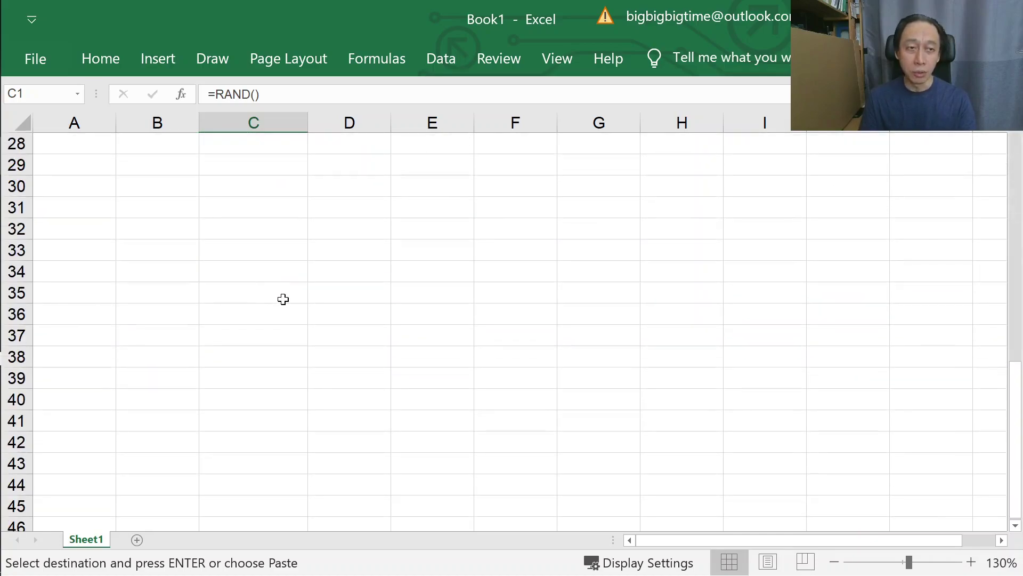
pyautogui.scroll(-9, 650, 287)
pyautogui.scroll(-20, 306, 258)
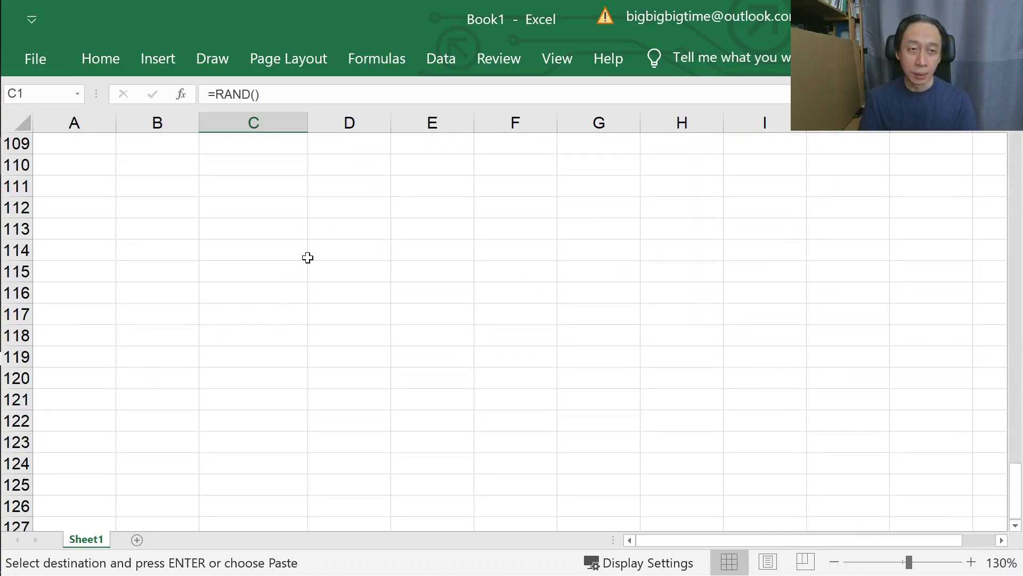
pyautogui.scroll(-20, 295, 331)
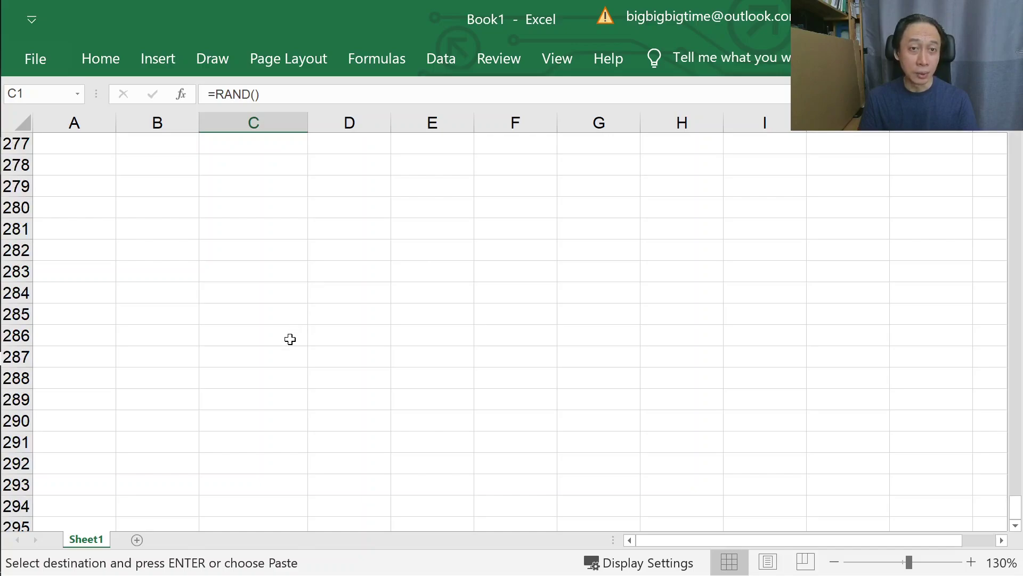
pyautogui.scroll(-20, 281, 347)
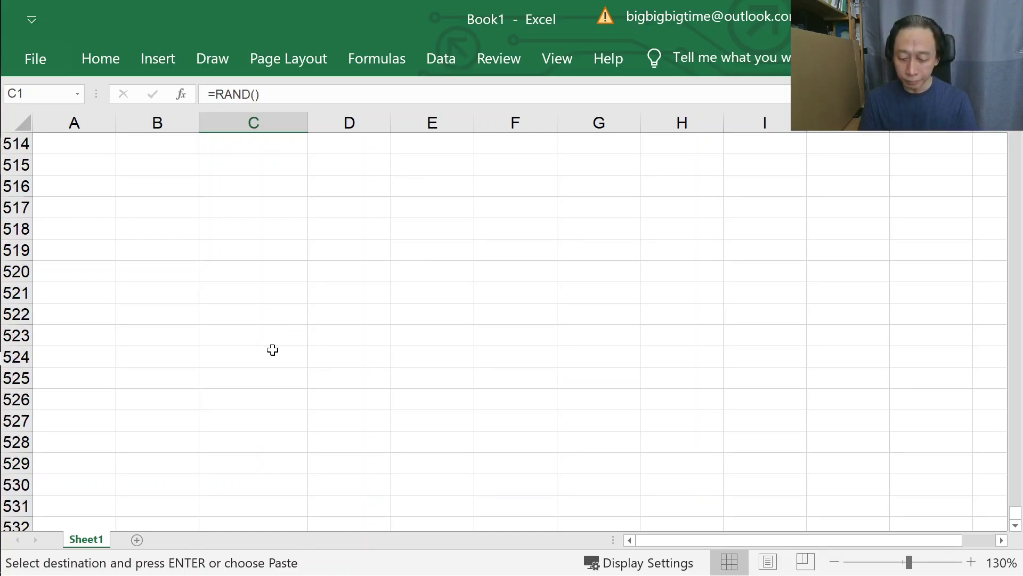
pyautogui.scroll(-20, 272, 350)
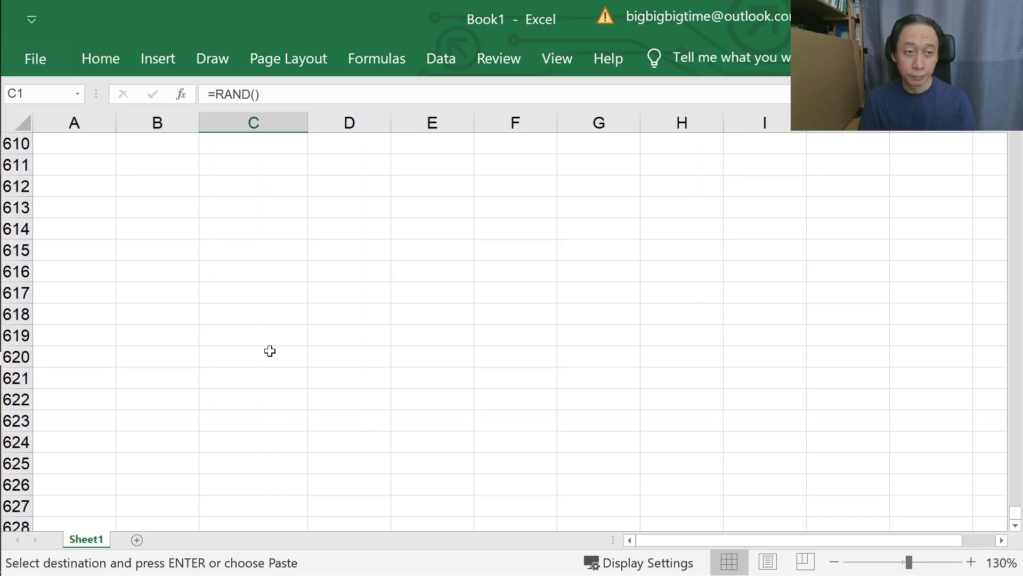
pyautogui.scroll(-20, 270, 351)
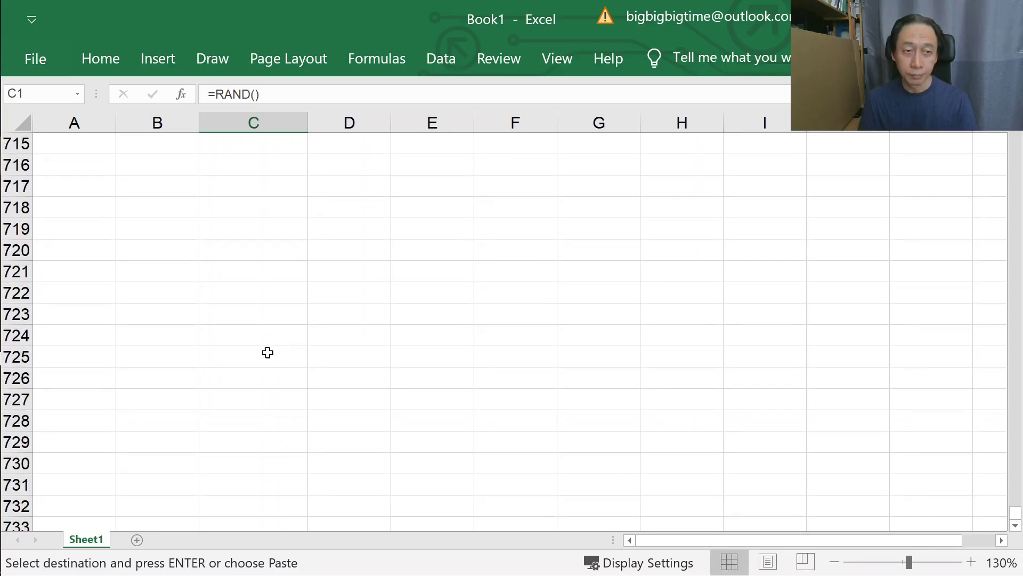
pyautogui.scroll(-20, 267, 352)
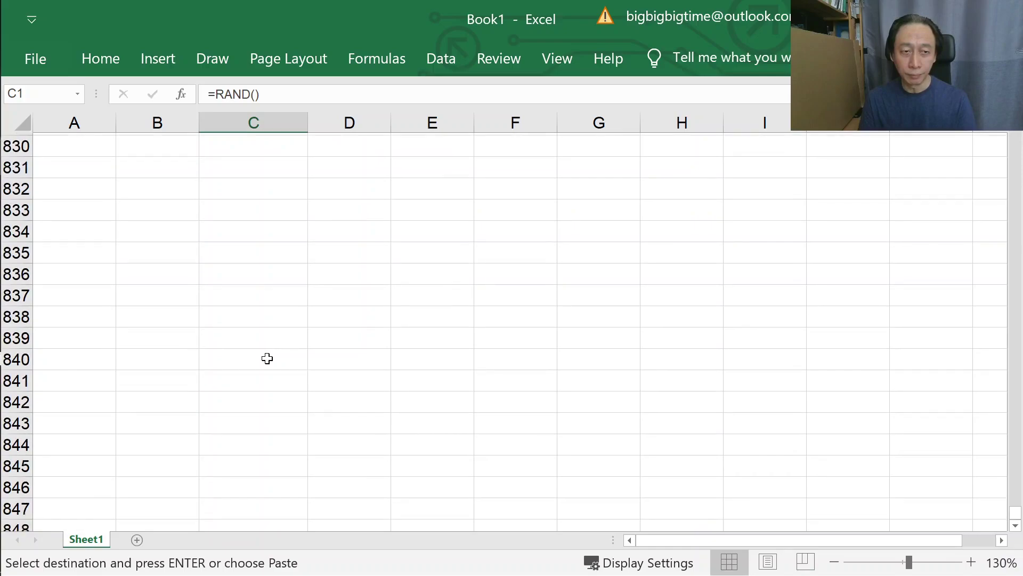
pyautogui.scroll(-20, 267, 358)
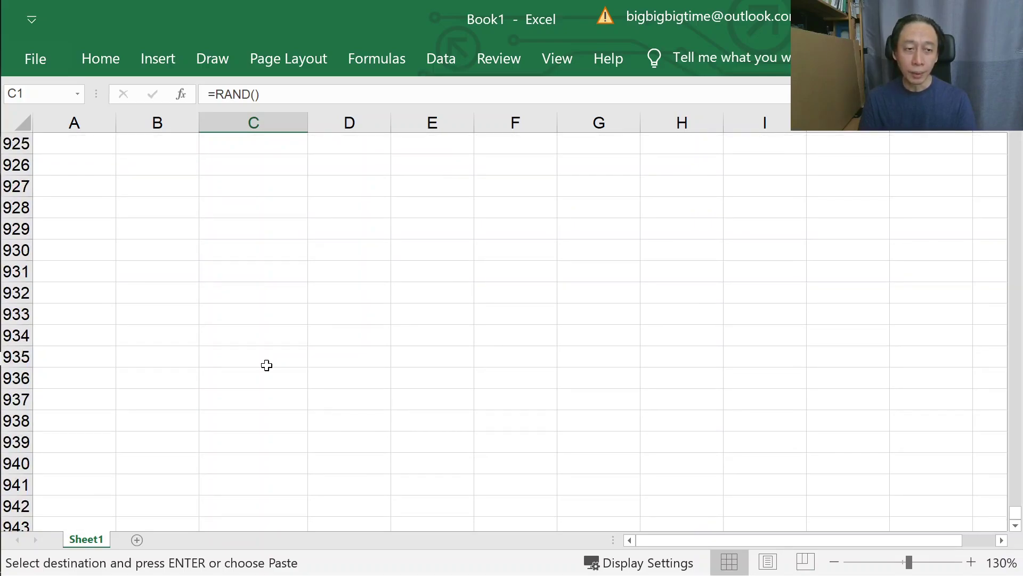
pyautogui.scroll(-7, 266, 365)
pyautogui.scroll(-16, 266, 366)
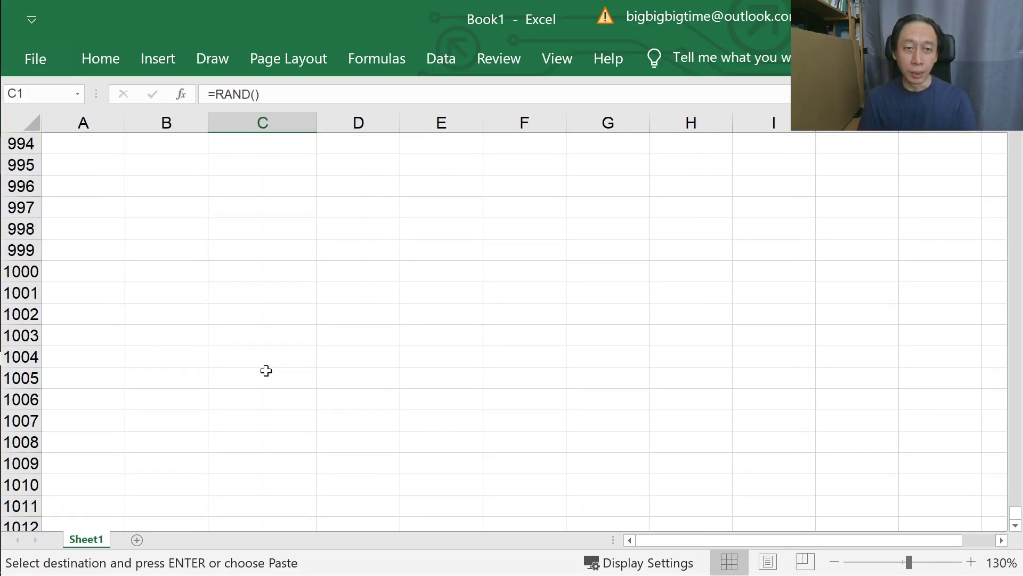
# - Fill C1:C1001 with the RAND formula and label C1 'RAND(X'
pyautogui.keyDown('shift'); pyautogui.click(279, 287); pyautogui.keyUp('shift')
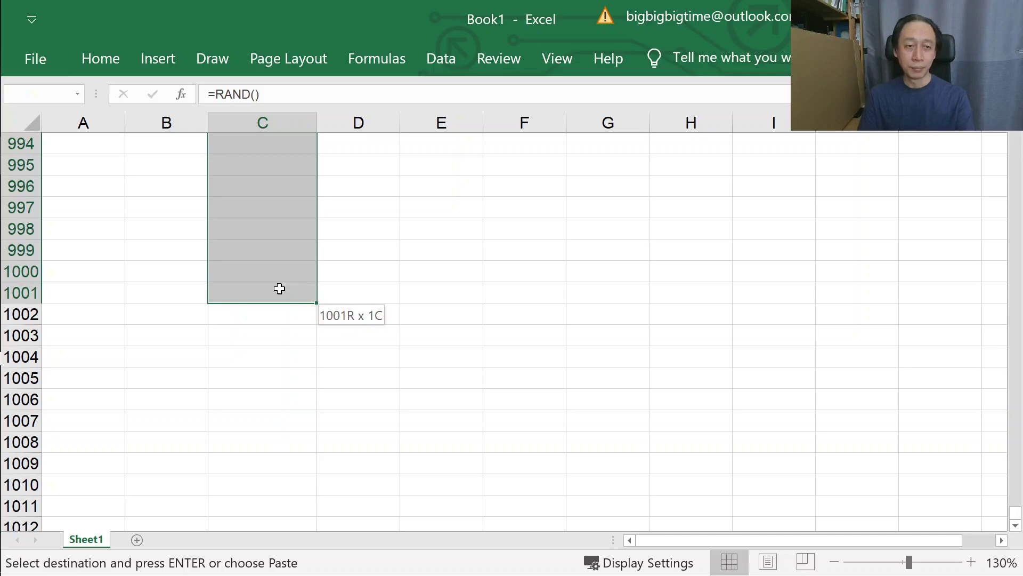
pyautogui.hotkey('ctrl', 'v')
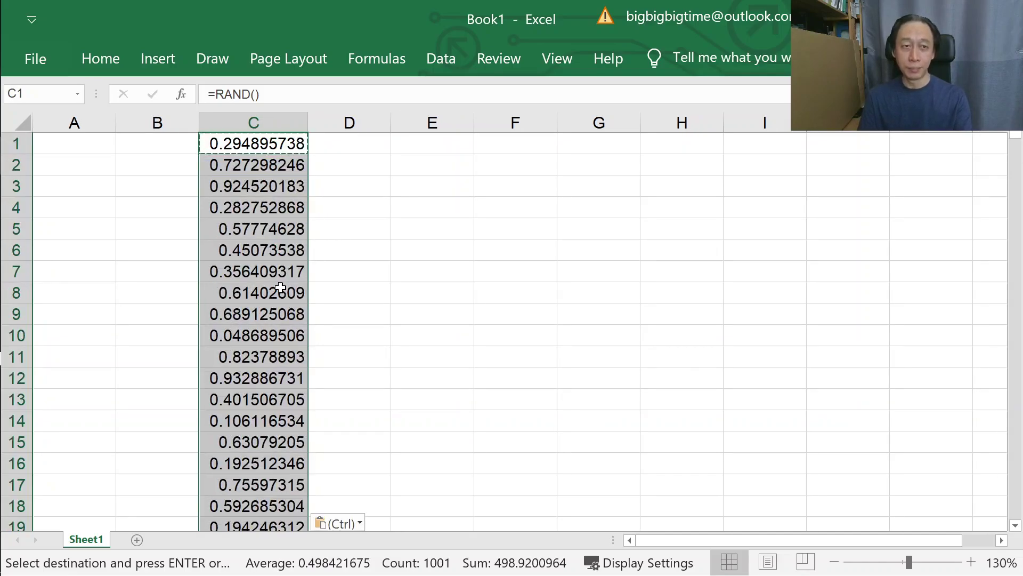
pyautogui.click(235, 143)
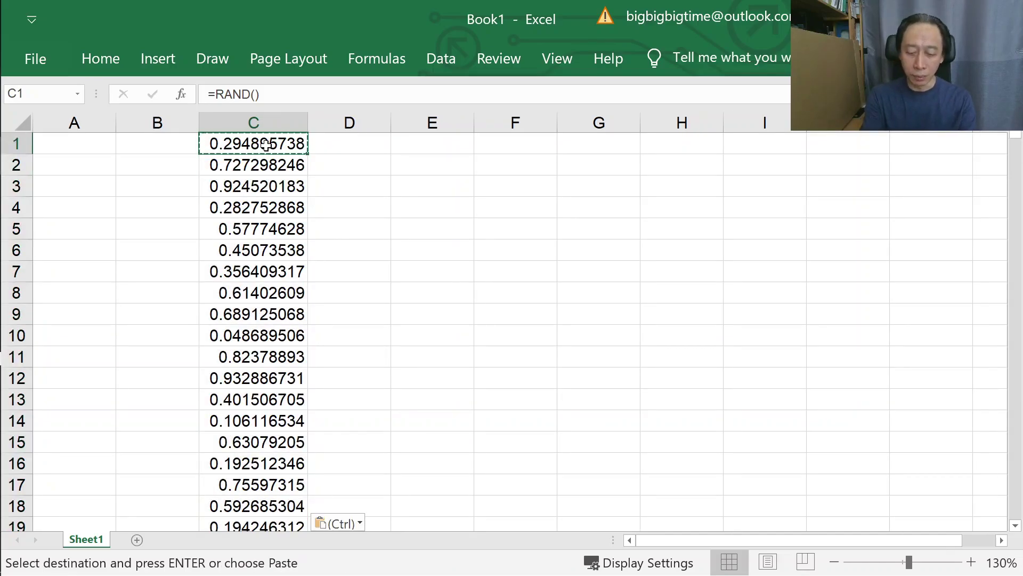
pyautogui.write('RAND(X')
pyautogui.press('Return')
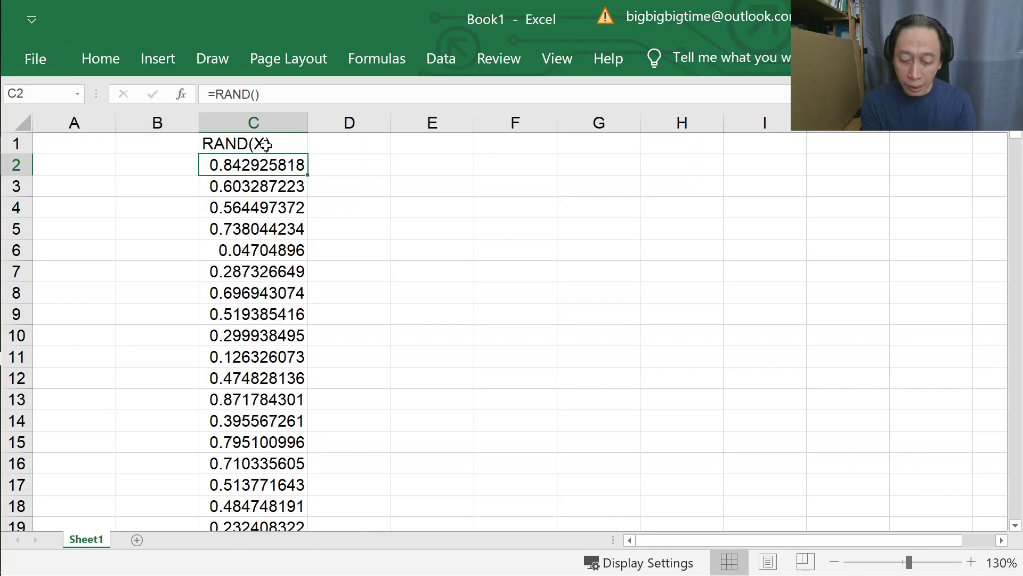
# - Recalculate the sheet repeatedly with F9 to regenerate the random values in column C
pyautogui.press('F9')
pyautogui.press('F9')
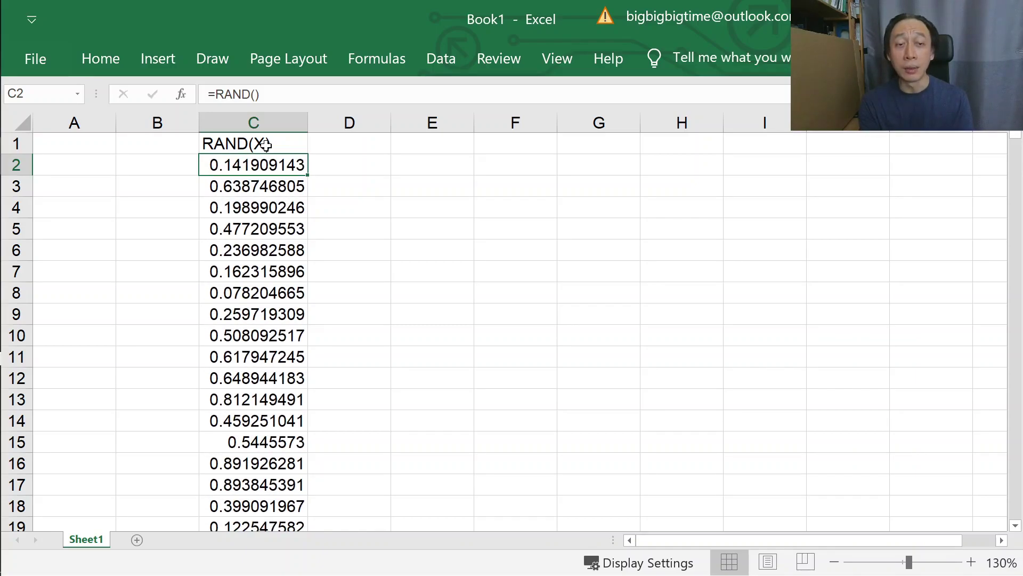
pyautogui.press('F9')
pyautogui.press('F9')
pyautogui.press('F9')
pyautogui.press('F9')
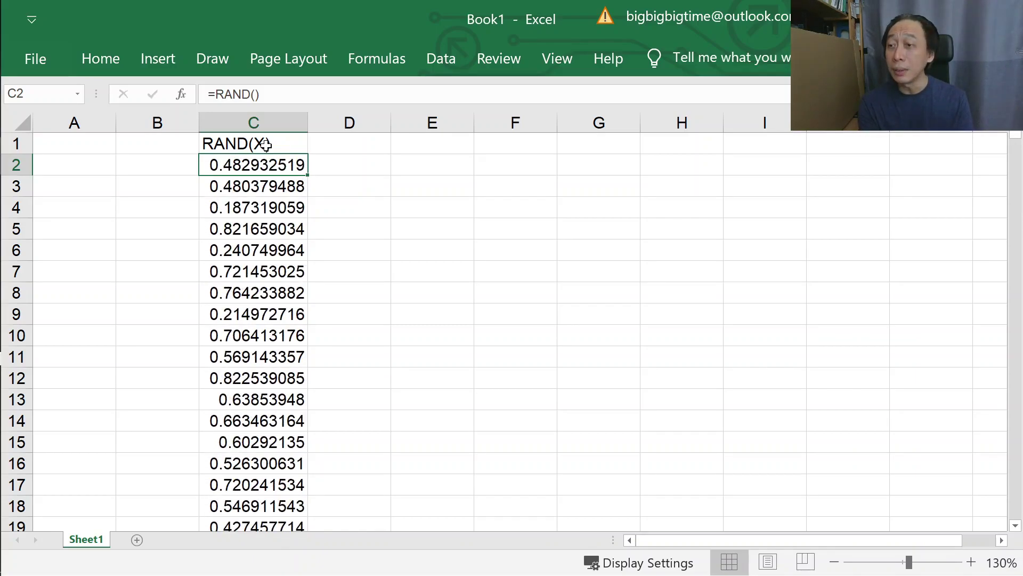
pyautogui.press('F9')
pyautogui.press('F9')
pyautogui.press('F9')
pyautogui.press('F9')
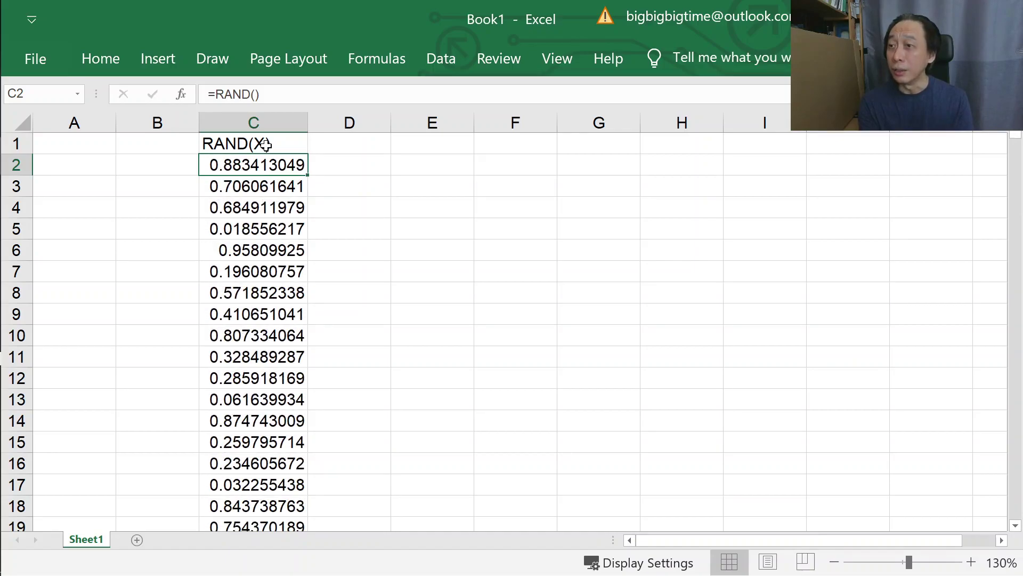
pyautogui.press('F9')
pyautogui.press('F9')
pyautogui.press('F9')
pyautogui.press('F9')
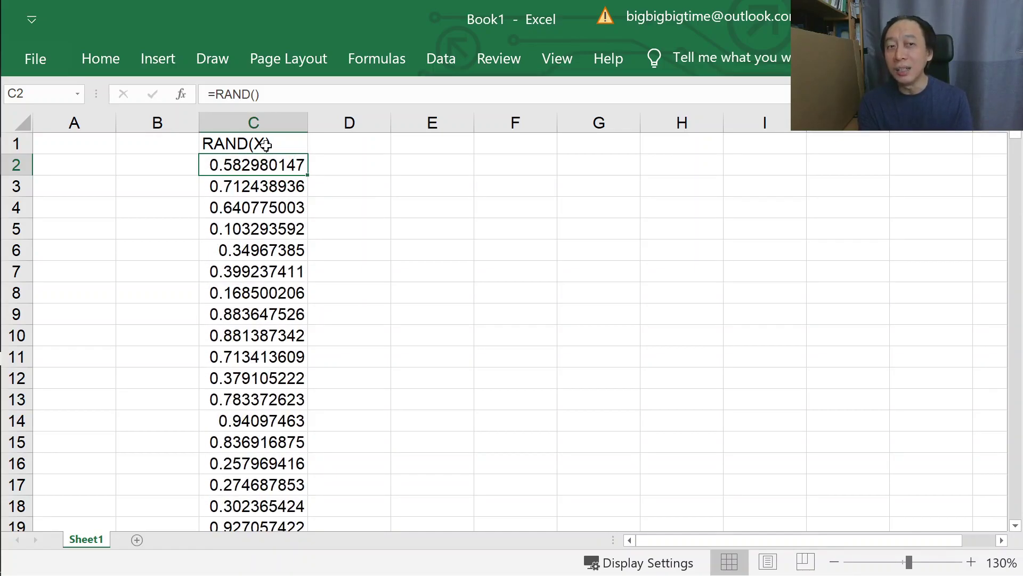
pyautogui.press('F9')
pyautogui.press('F9')
pyautogui.press('F9')
pyautogui.press('F9')
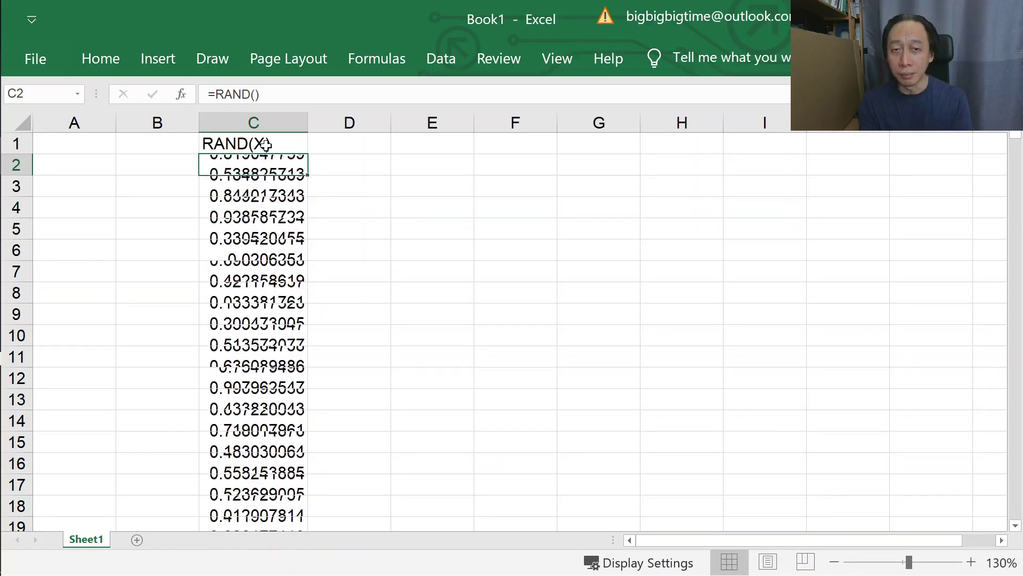
pyautogui.press('F9')
pyautogui.press('F9')
pyautogui.press('F9')
pyautogui.press('F9')
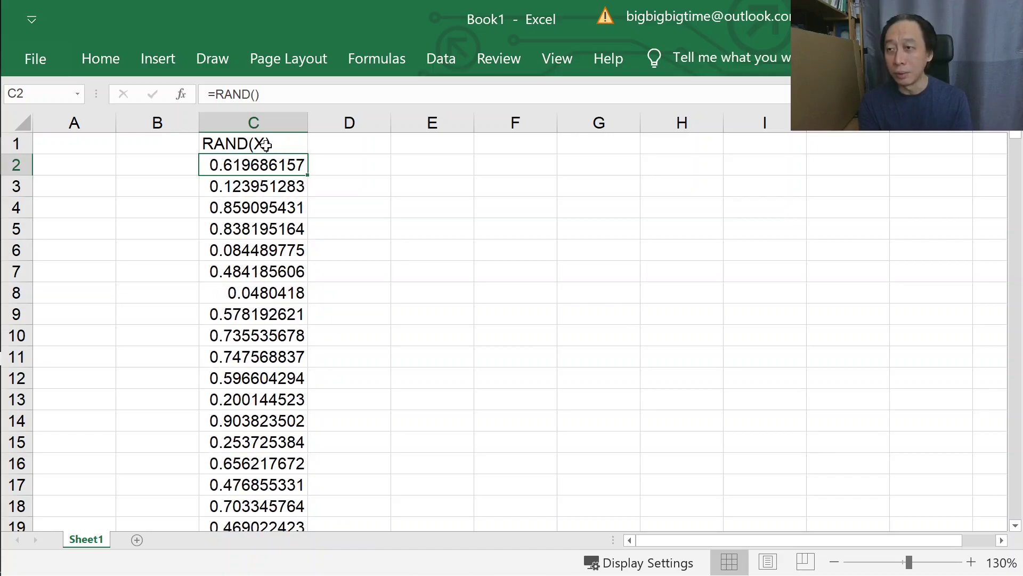
pyautogui.press('F9')
pyautogui.press('F9')
pyautogui.press('F9')
pyautogui.press('F9')
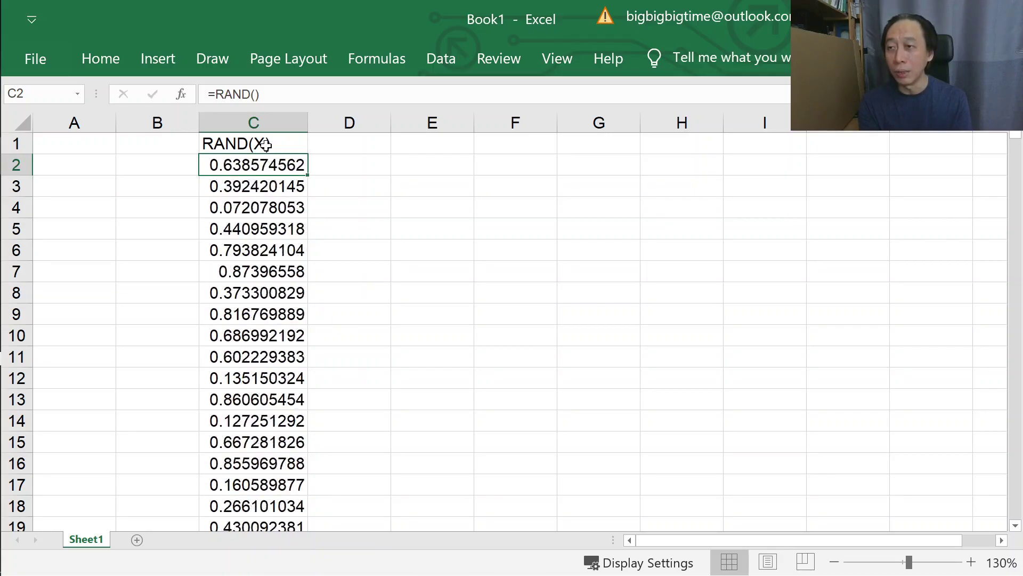
pyautogui.press('F9')
pyautogui.press('F9')
pyautogui.press('F9')
pyautogui.press('F9')
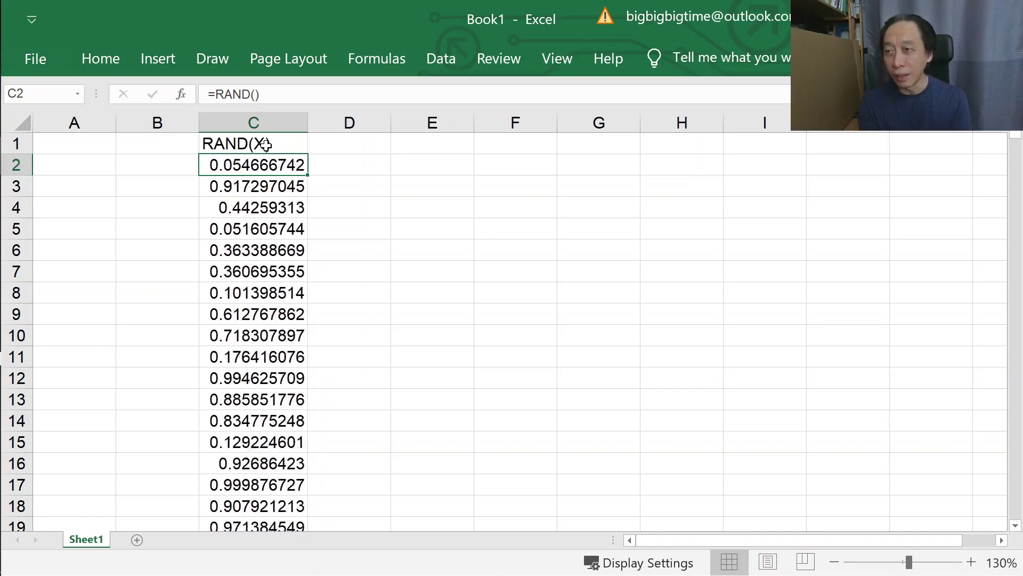
pyautogui.press('F9')
pyautogui.press('F9')
pyautogui.press('F9')
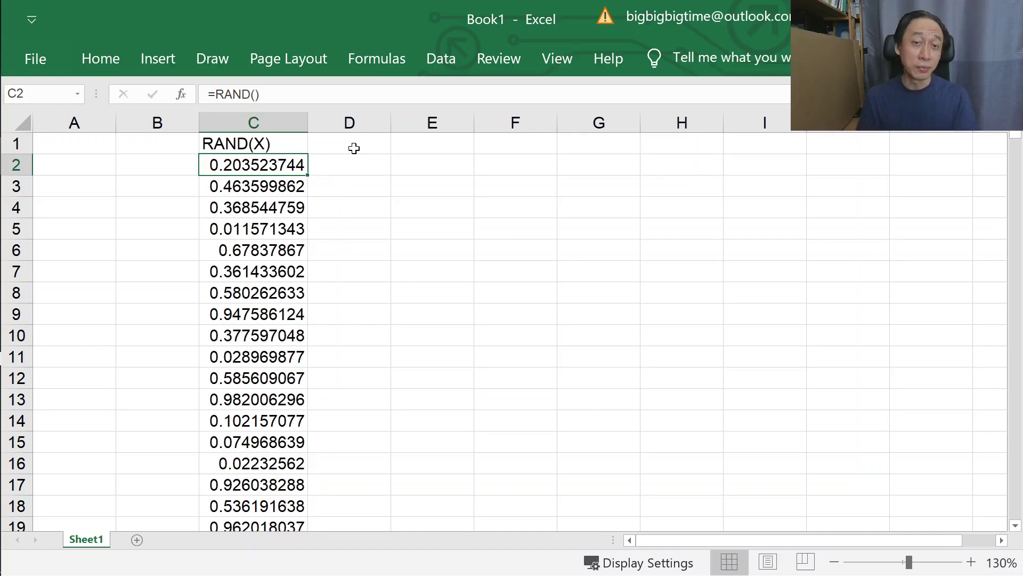
# - Enter a provisional label X in D1 and the value 100 in D2
pyautogui.click(354, 148)
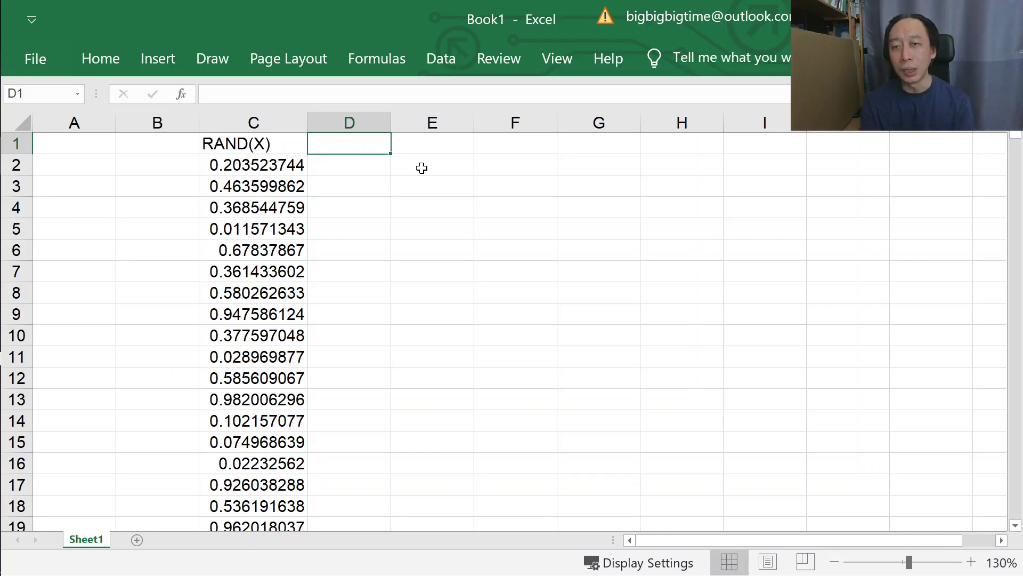
pyautogui.write('X')
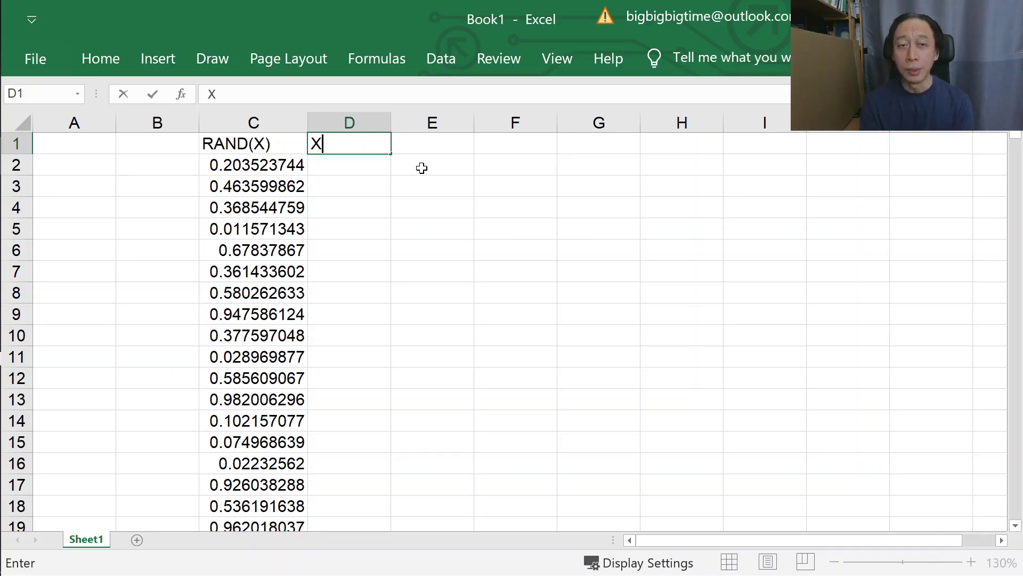
pyautogui.press('Return')
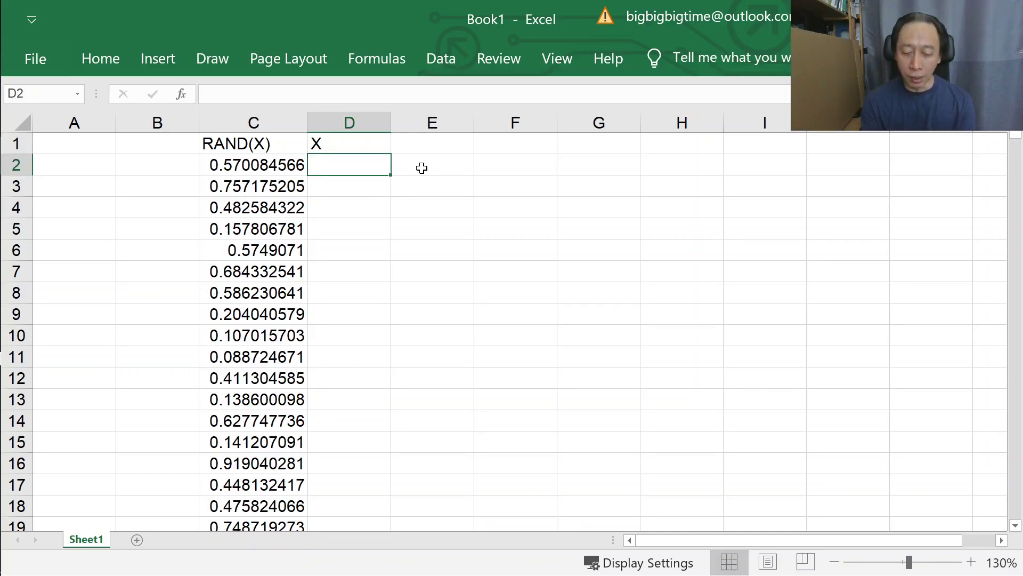
pyautogui.write('100')
pyautogui.click(422, 168)
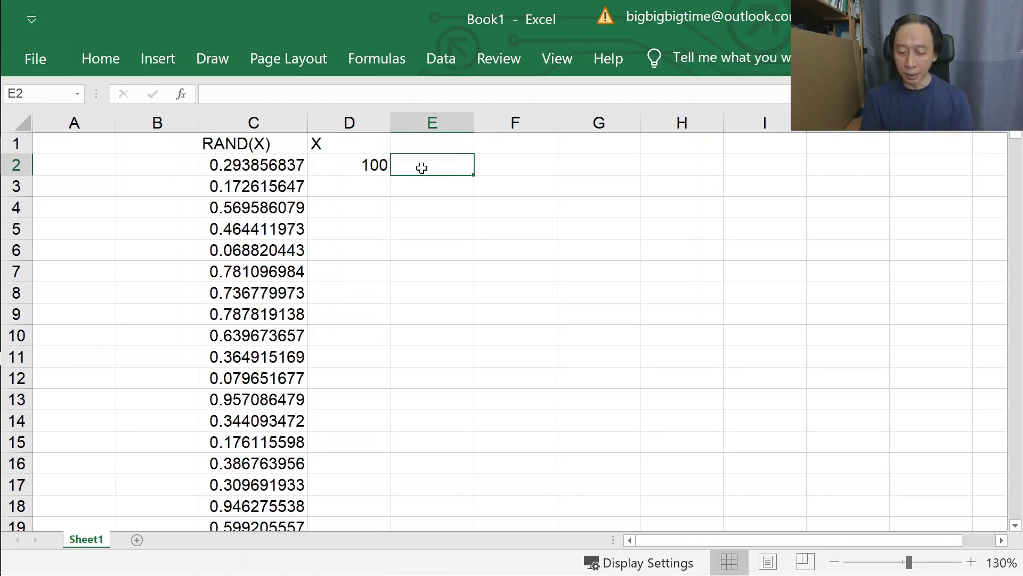
# - Relabel D1 as X~N(100,10^2)
pyautogui.press('Up')
pyautogui.press('Left')
pyautogui.write('X~')
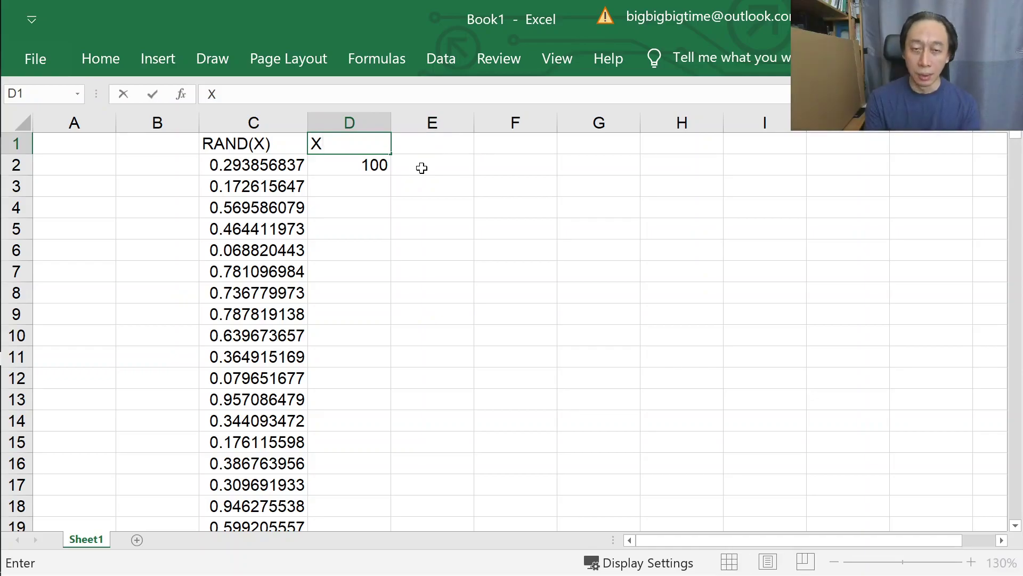
pyautogui.write('N*')
pyautogui.press('BackSpace')
pyautogui.write('(')
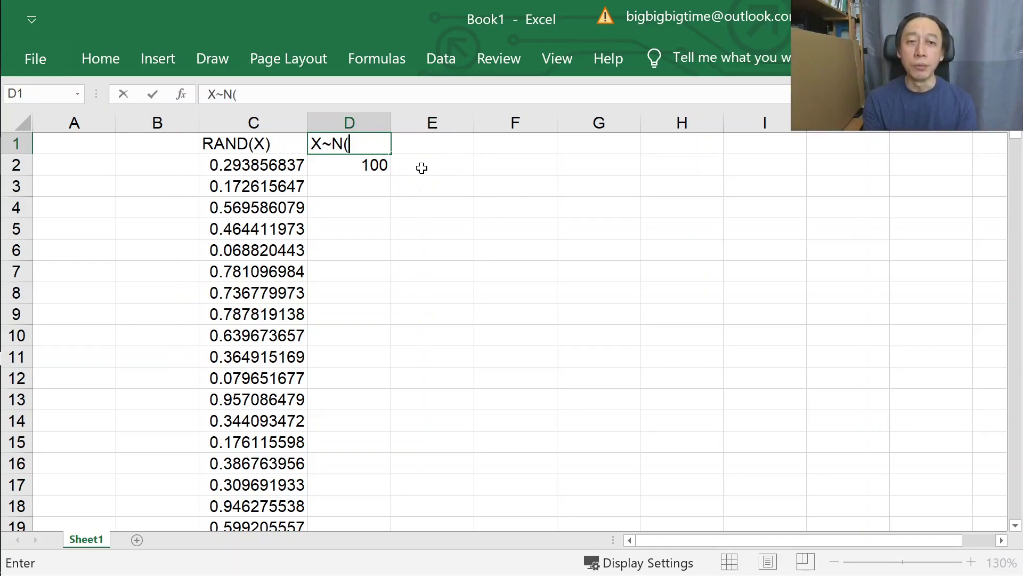
pyautogui.write('100,10^2)')
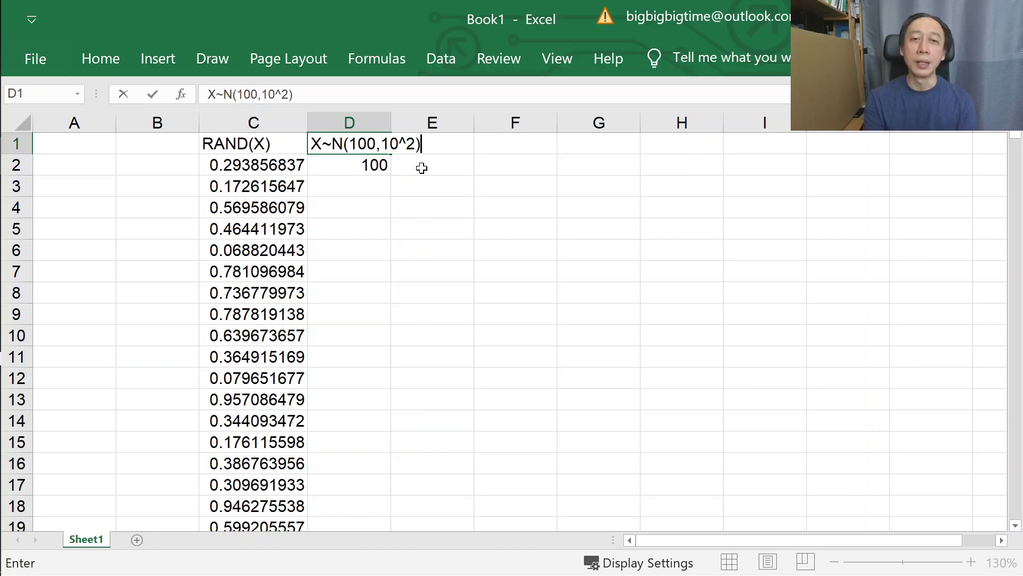
pyautogui.press('Tab')
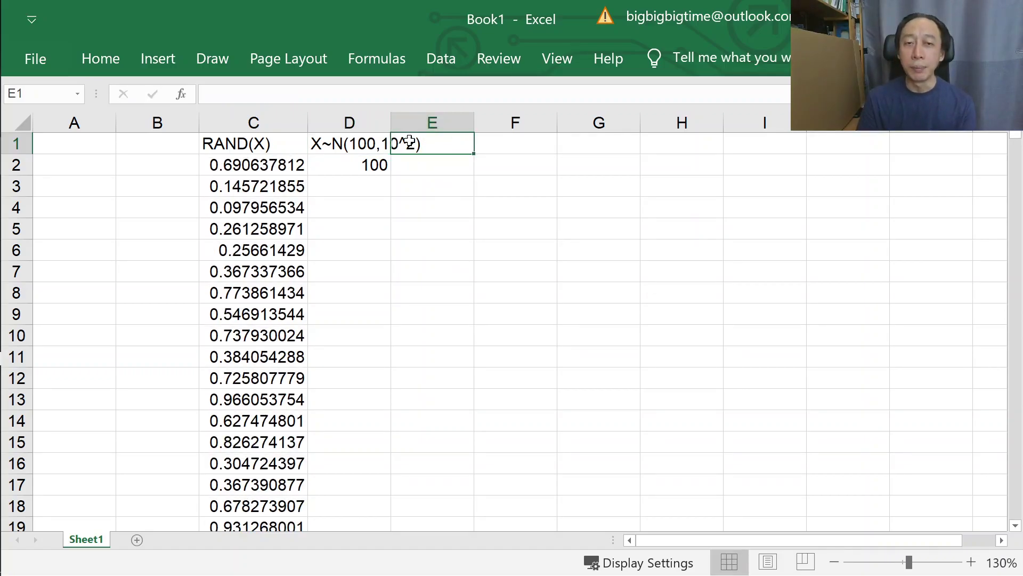
# - Give column E the heading Prob in E1, then move to E2
pyautogui.write('P(')
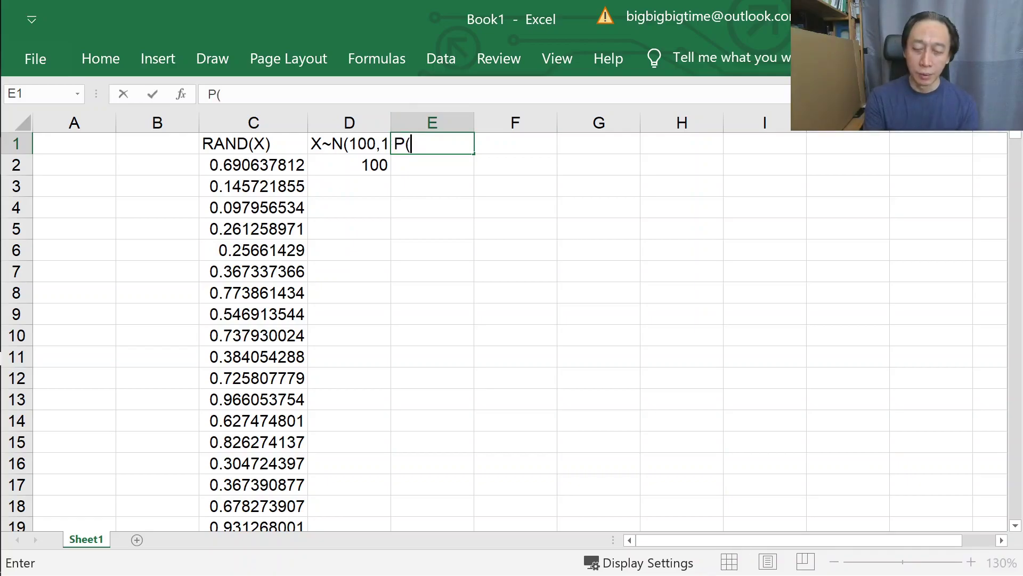
pyautogui.write('X<=2')
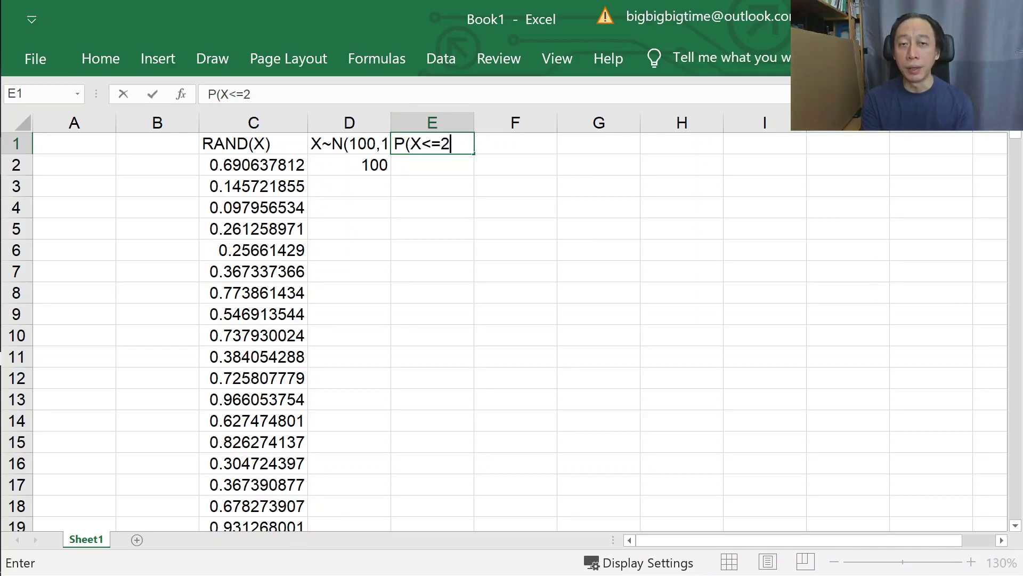
pyautogui.press('BackSpace')
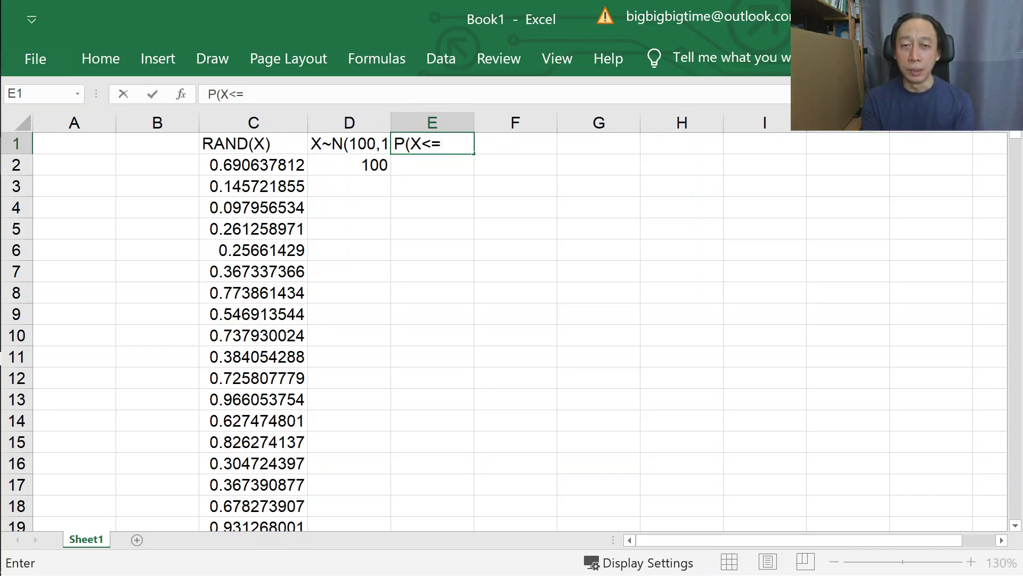
pyautogui.write('x')
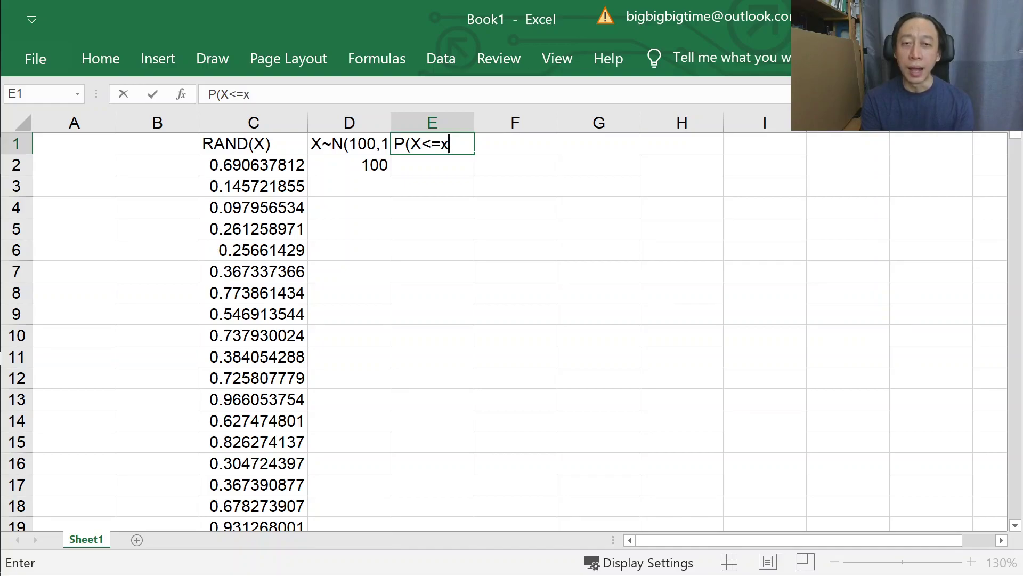
pyautogui.press('BackSpace')
pyautogui.press('BackSpace')
pyautogui.press('BackSpace')
pyautogui.press('BackSpace')
pyautogui.press('BackSpace')
pyautogui.press('BackSpace')
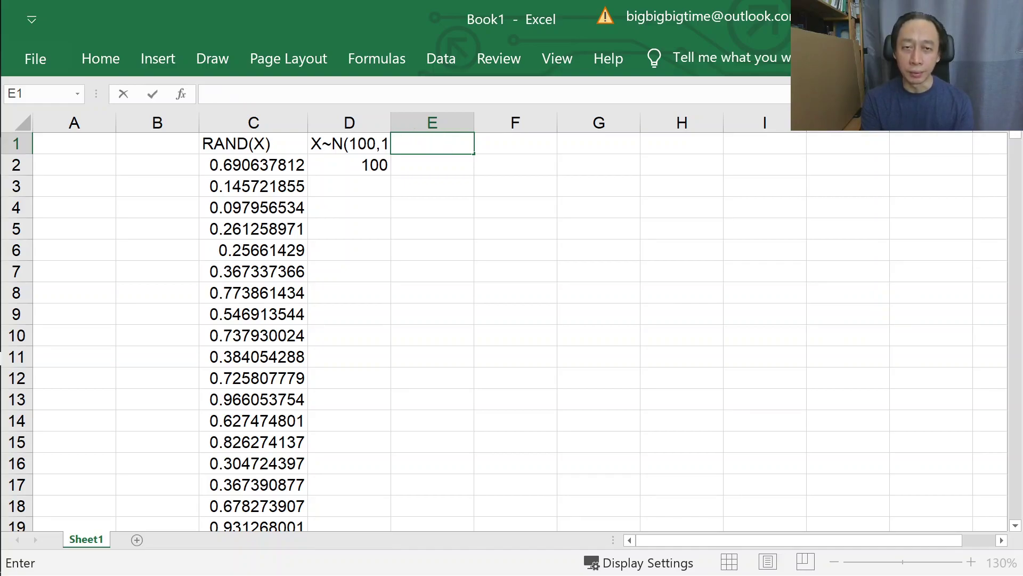
pyautogui.write('Prob')
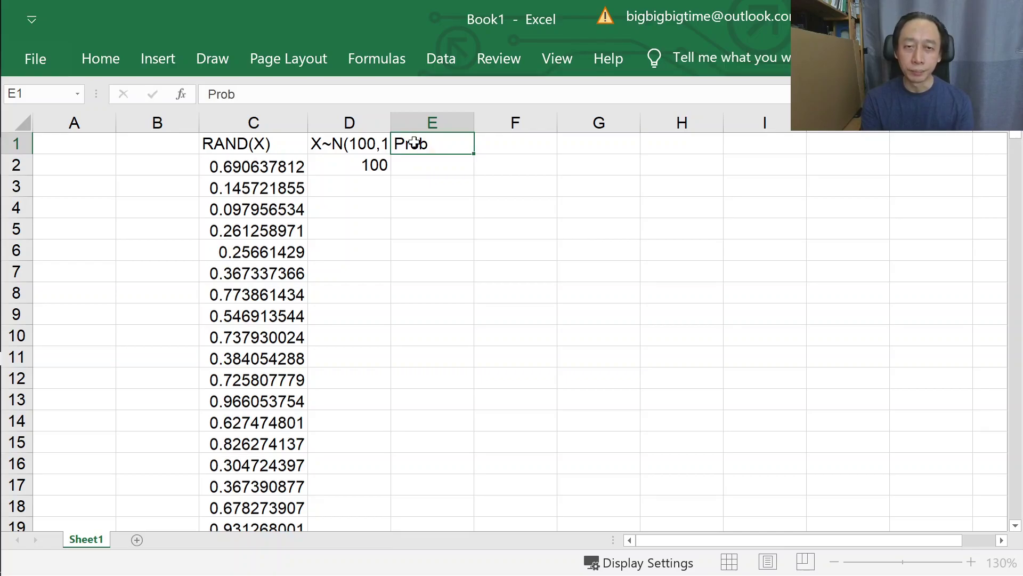
pyautogui.press('Return')
pyautogui.press('Right')
# - Enter =NORM.DIST(D2,100,10,TRUE) in E2, returning 0.5
pyautogui.write('=')
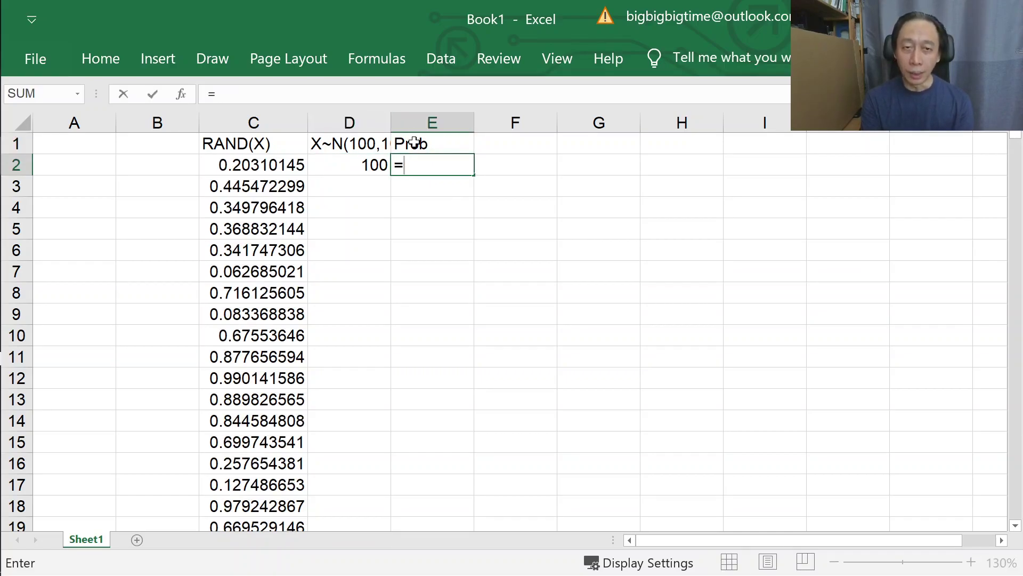
pyautogui.write('norm.')
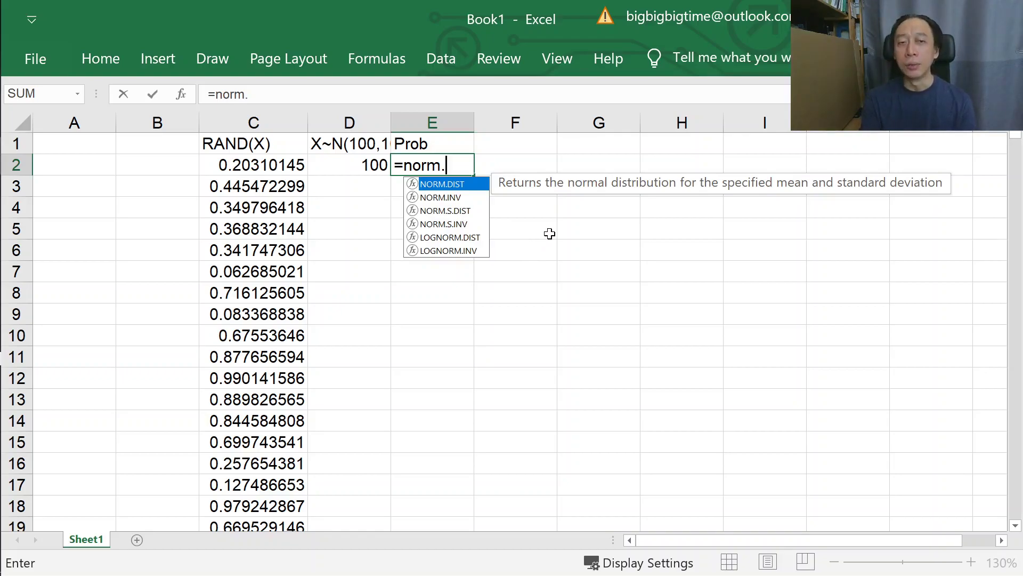
pyautogui.write('dist')
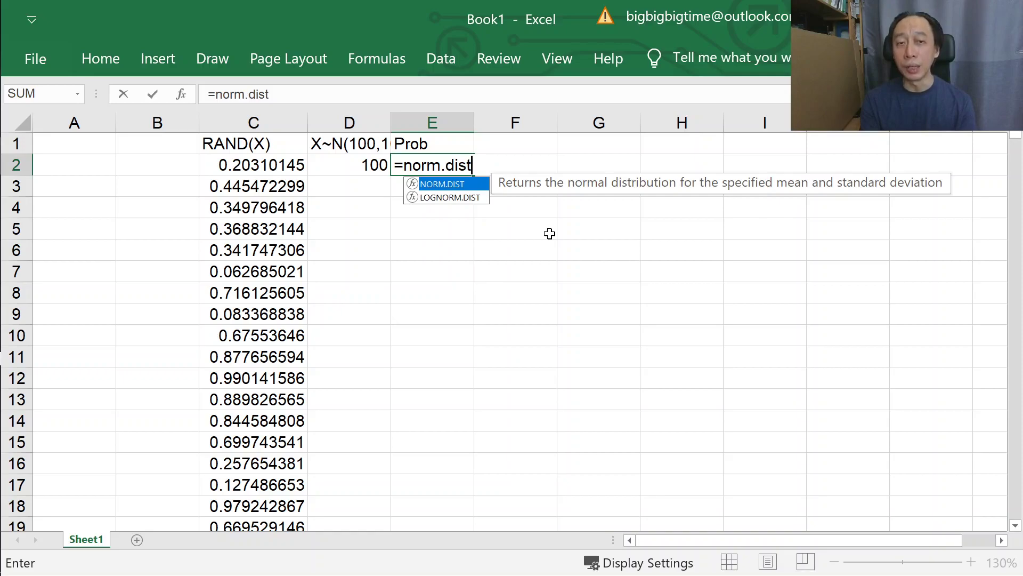
pyautogui.write('(')
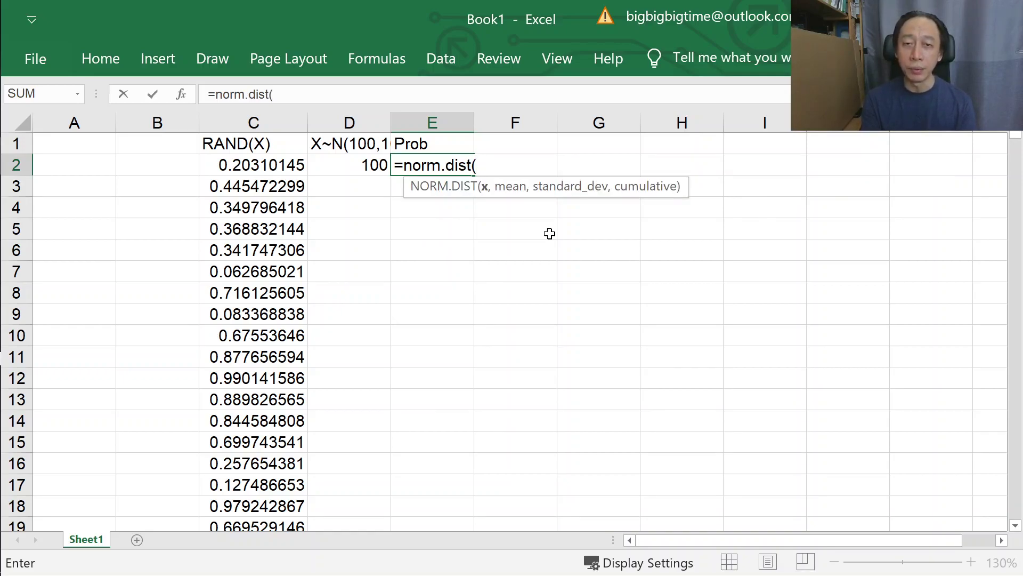
pyautogui.write('d2')
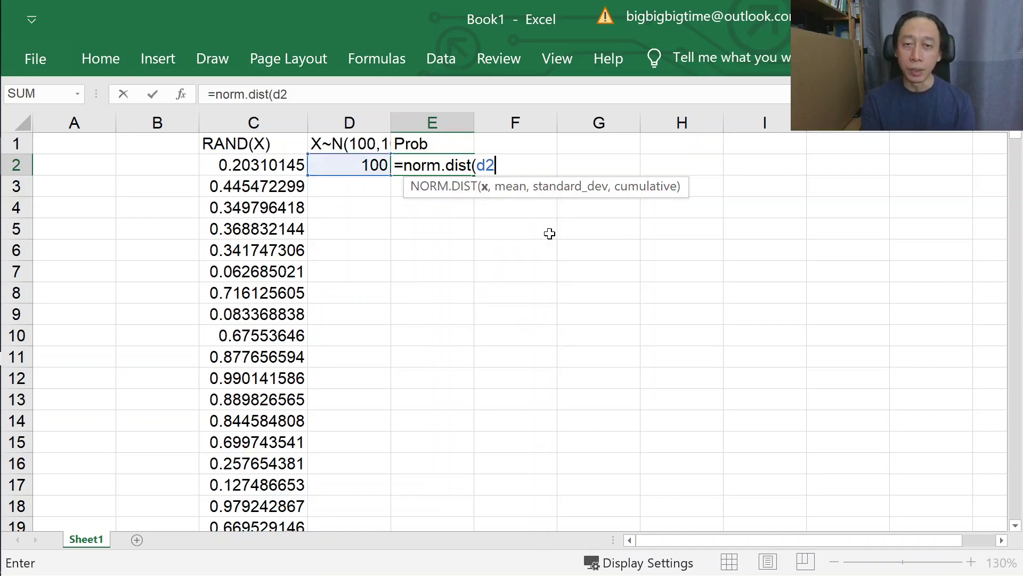
pyautogui.write(',')
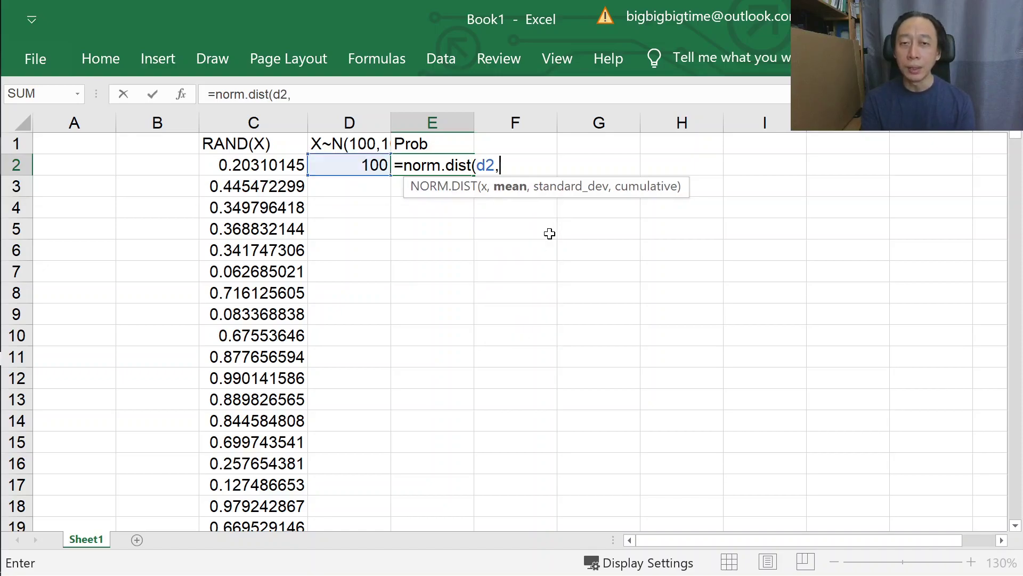
pyautogui.write('100,10')
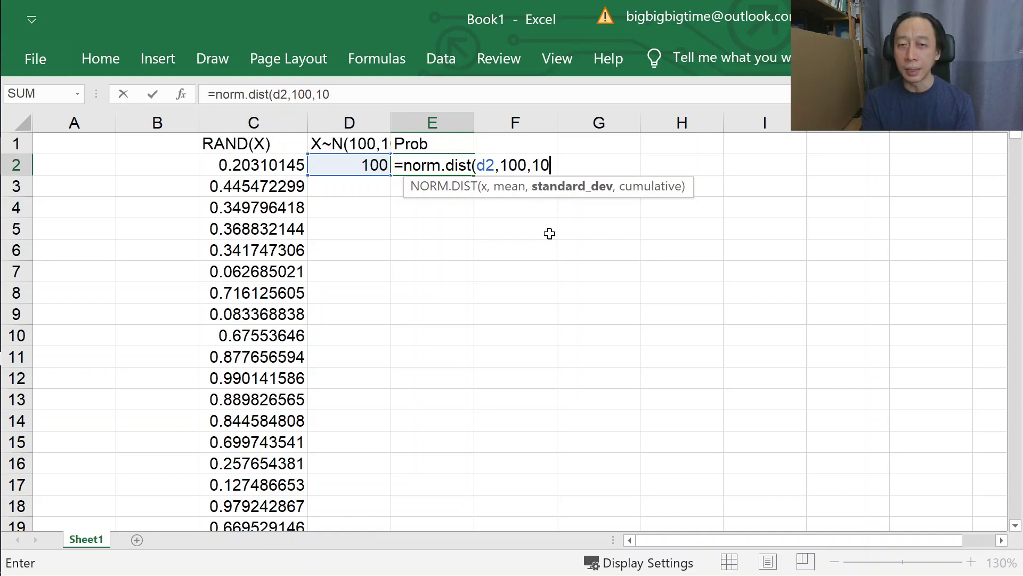
pyautogui.write(',')
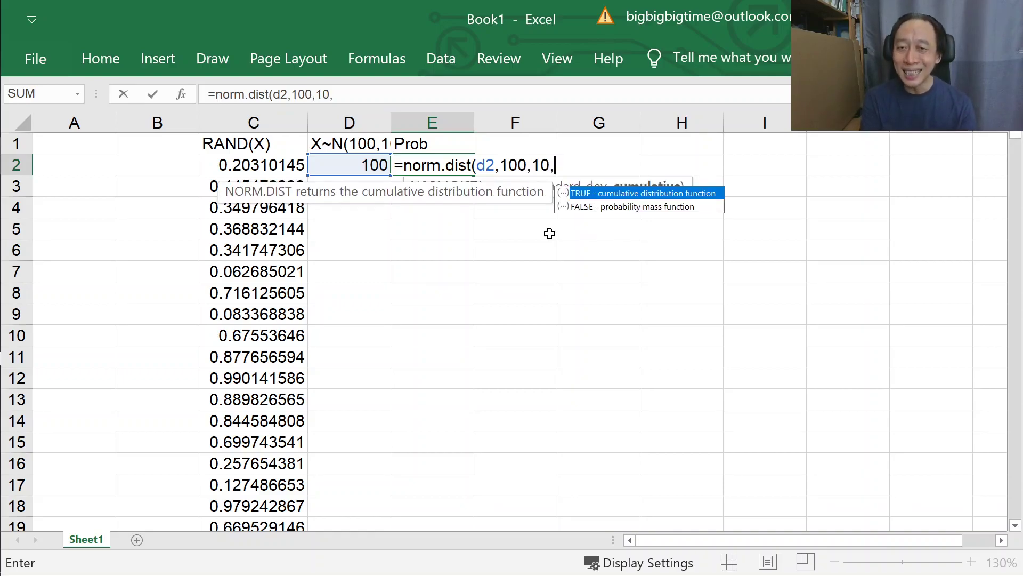
pyautogui.write('True)')
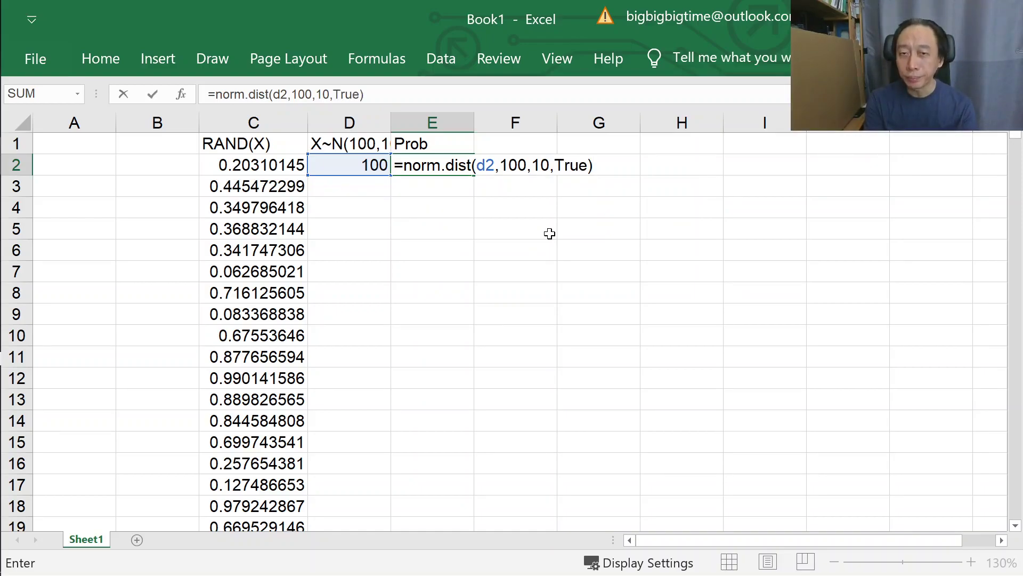
pyautogui.press('BackSpace')
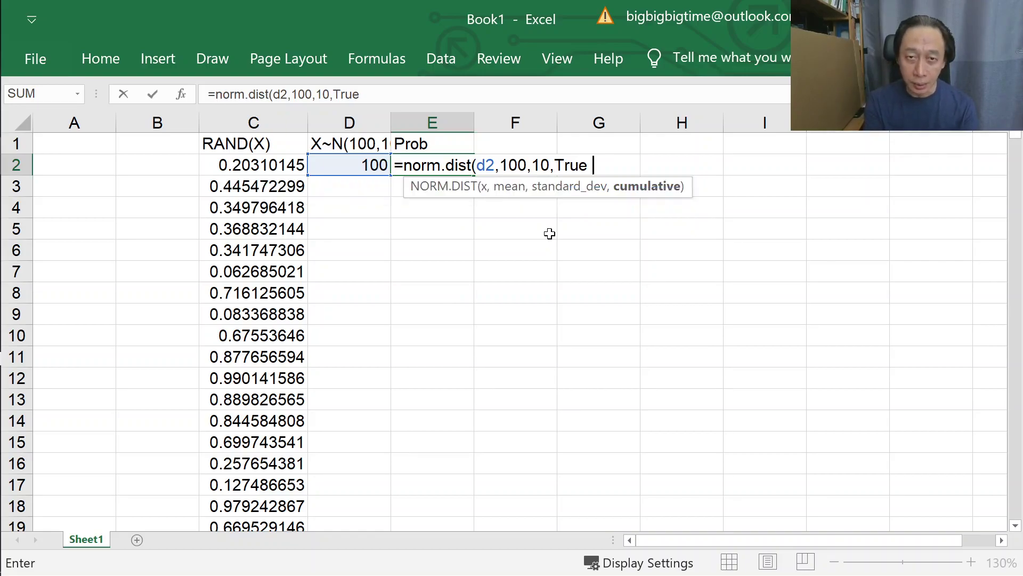
pyautogui.write(')')
pyautogui.press('Return')
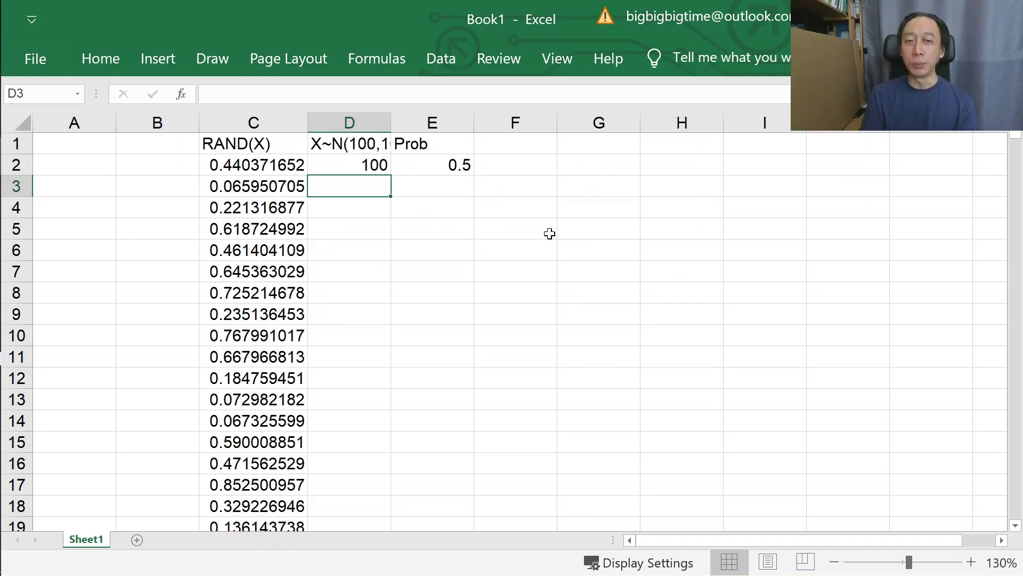
# - Rename E1's heading to cdf(x) and narrow column E
pyautogui.press('Up')
pyautogui.press('Up')
pyautogui.press('Right')
pyautogui.write('cdf')
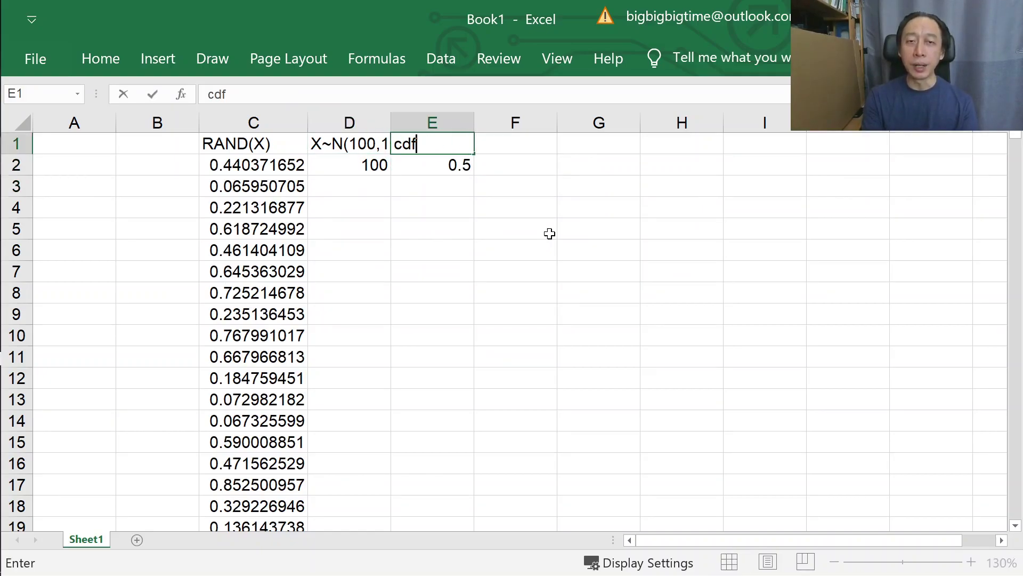
pyautogui.write('(x)')
pyautogui.press('Return')
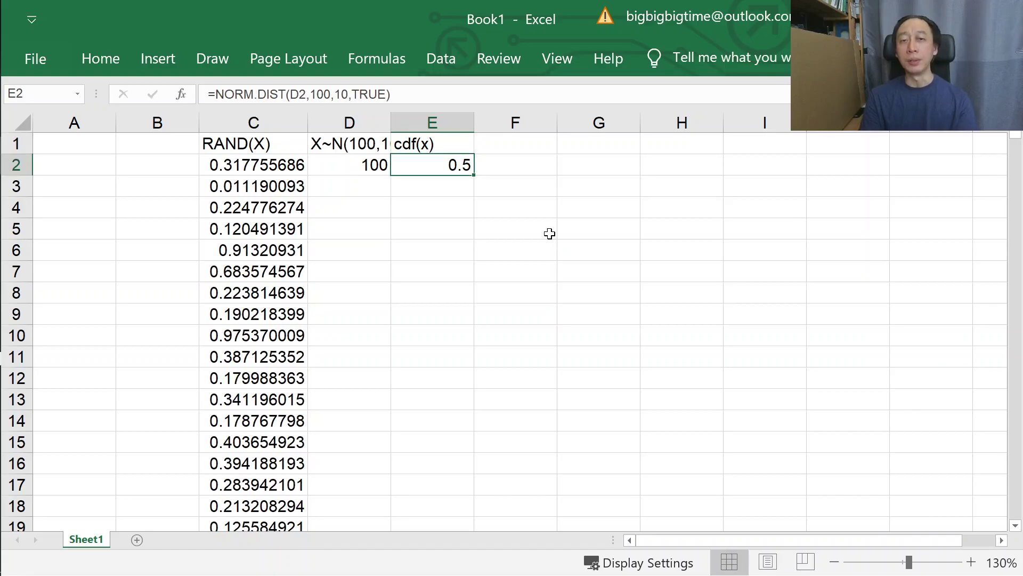
pyautogui.moveTo(474, 123); pyautogui.dragTo(456, 129)
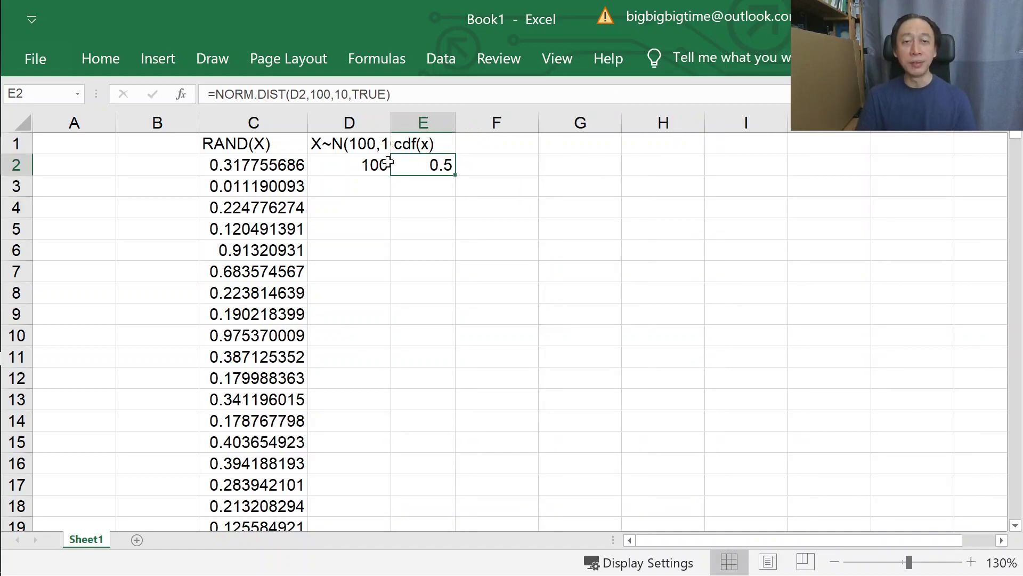
# - List the x values 90, 85, 80, 110, 115 and 120 in D3:D8
pyautogui.click(372, 150)
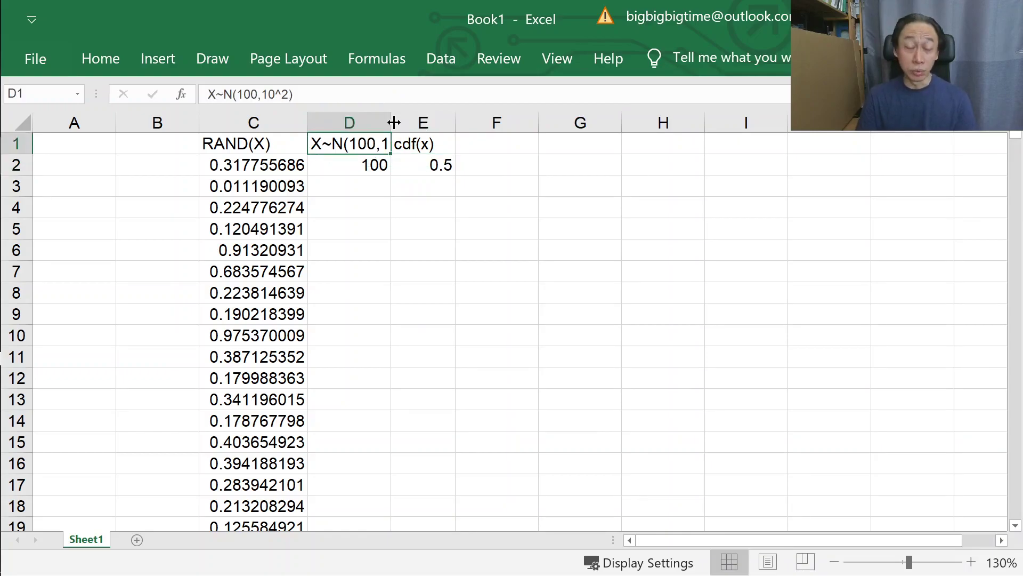
pyautogui.click(373, 184)
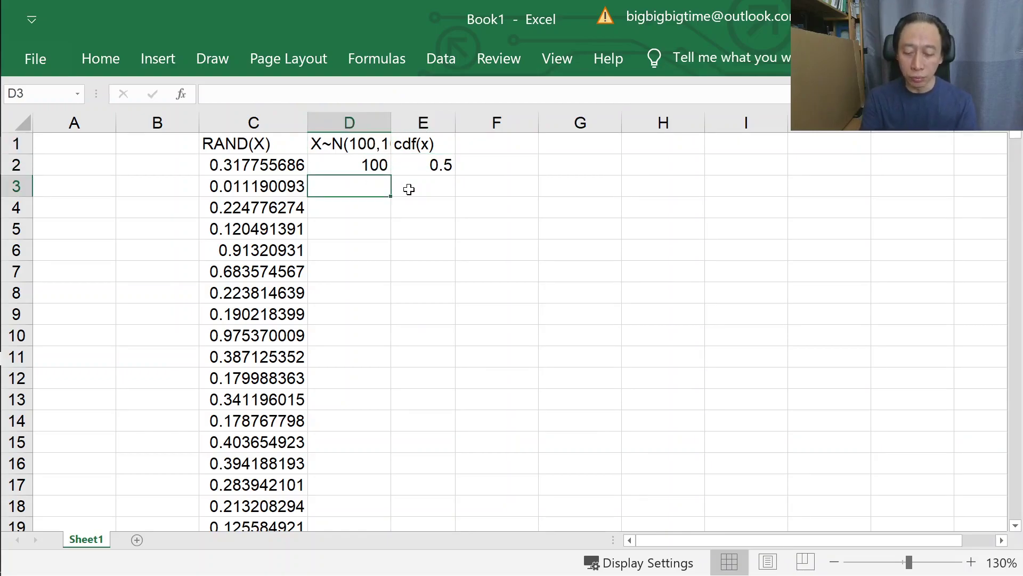
pyautogui.write('90')
pyautogui.press('Return')
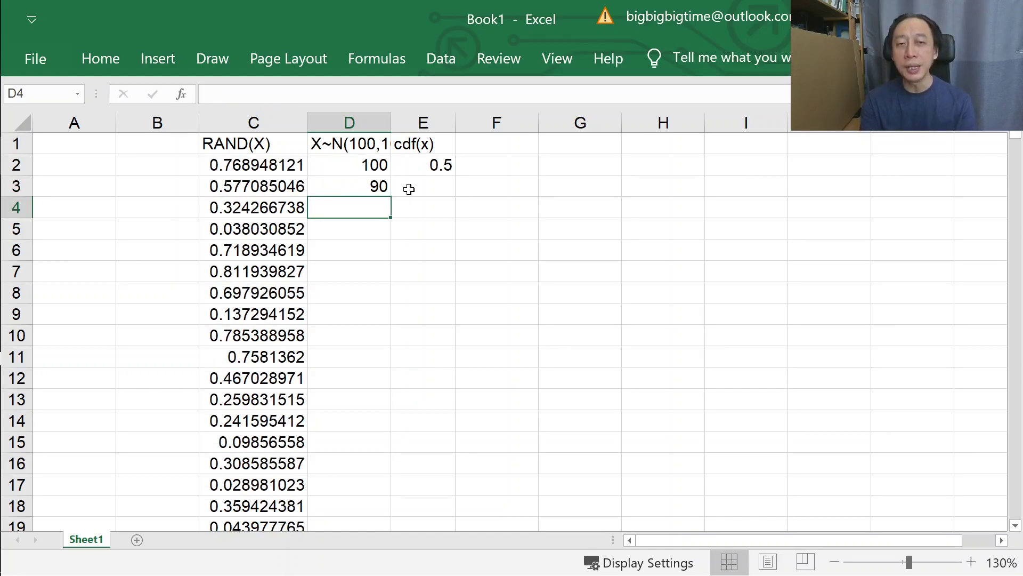
pyautogui.write('85')
pyautogui.press('Return')
pyautogui.write('80')
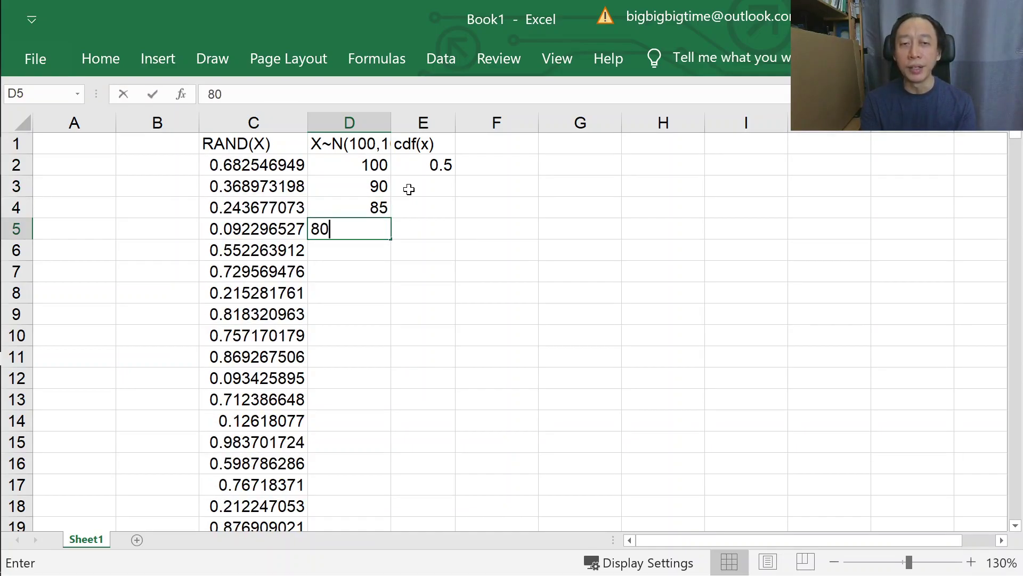
pyautogui.press('Return')
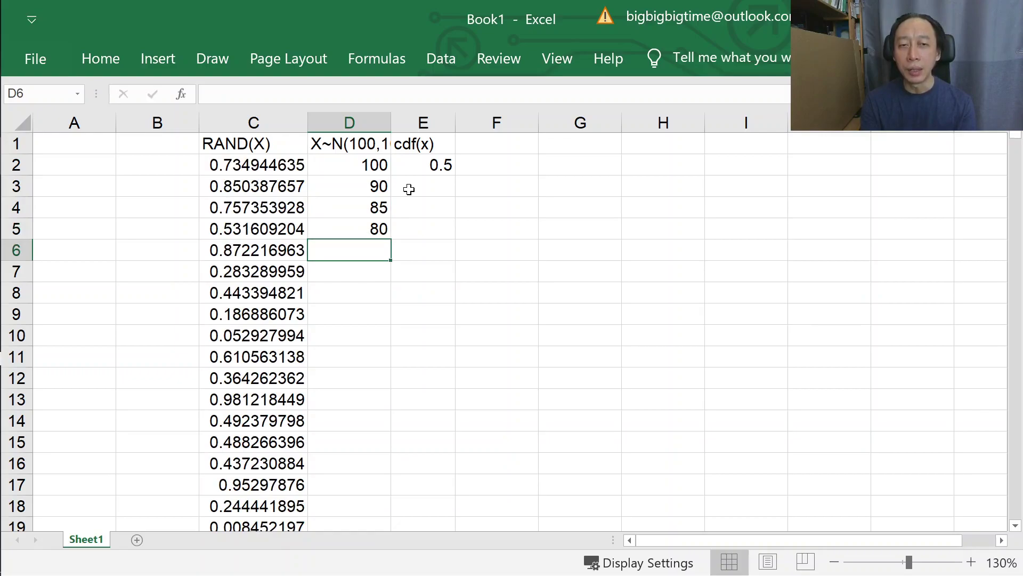
pyautogui.write('110')
pyautogui.press('Return')
pyautogui.write('115')
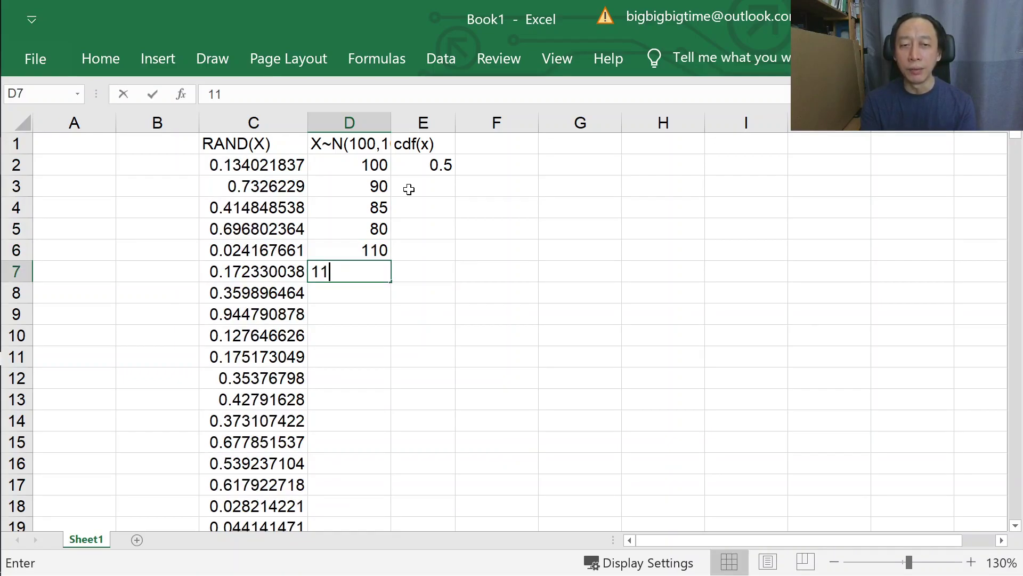
pyautogui.press('Return')
pyautogui.write('120')
pyautogui.press('Return')
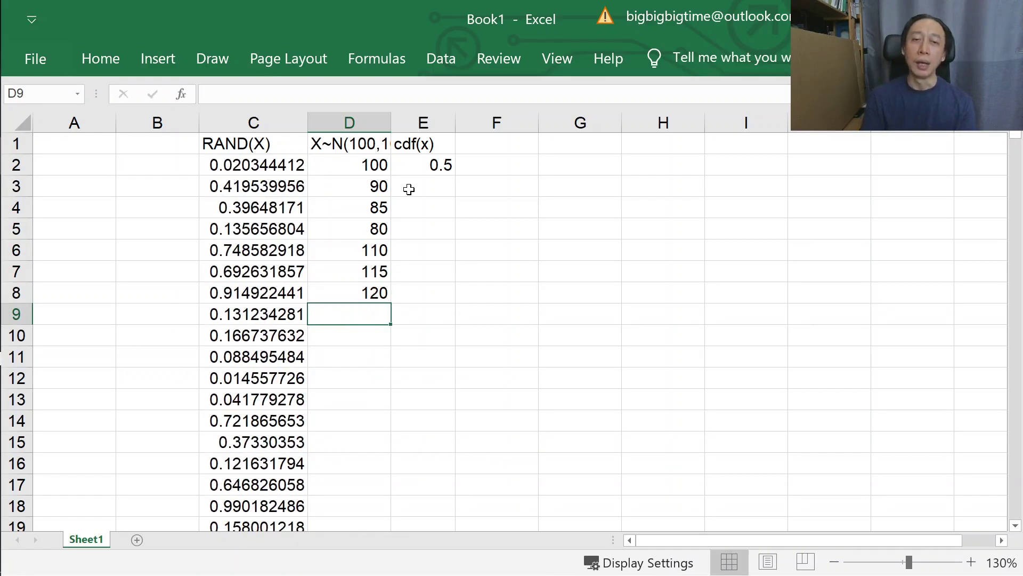
# - Copy E2's NORM.DIST formula down through E8, giving probabilities 0.1587 to 0.9772
pyautogui.click(440, 162)
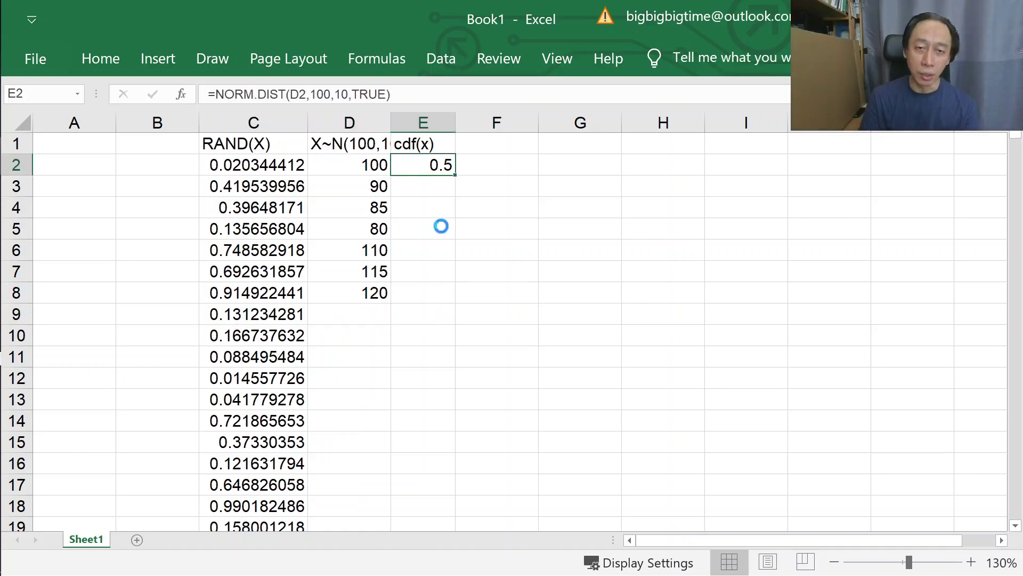
pyautogui.hotkey('ctrl', 'c')
pyautogui.keyDown('shift'); pyautogui.click(434, 289); pyautogui.keyUp('shift')
pyautogui.hotkey('ctrl', 'v')
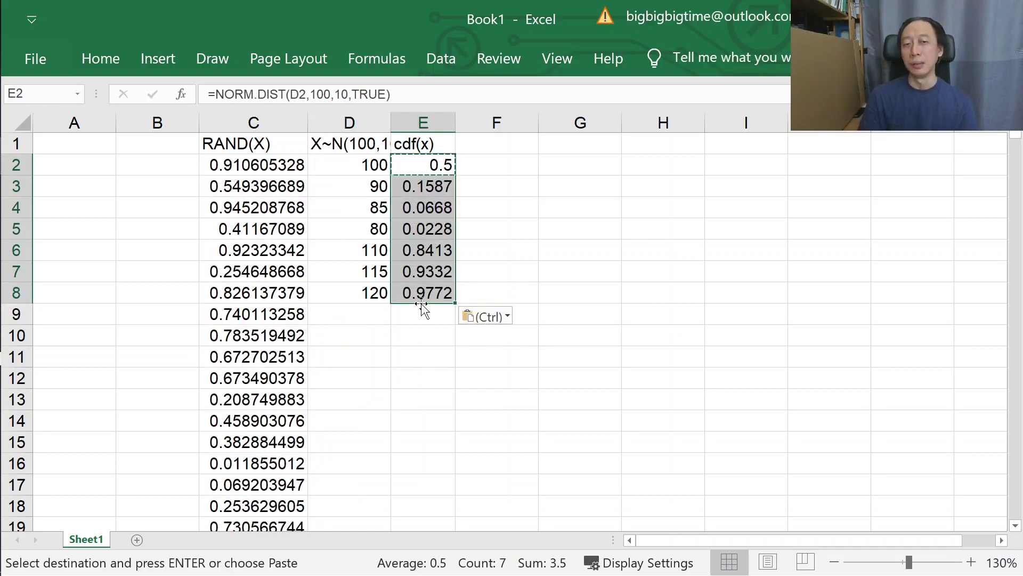
# - Inspect the copied formula in E3 without editing it, then select F1
pyautogui.moveTo(408, 250); pyautogui.dragTo(433, 183)
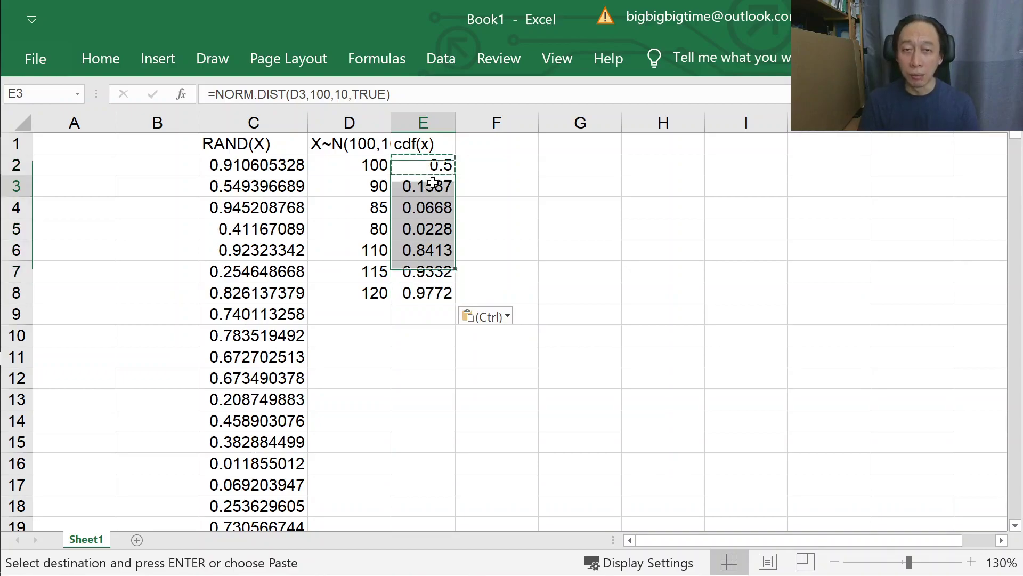
pyautogui.doubleClick(433, 183)
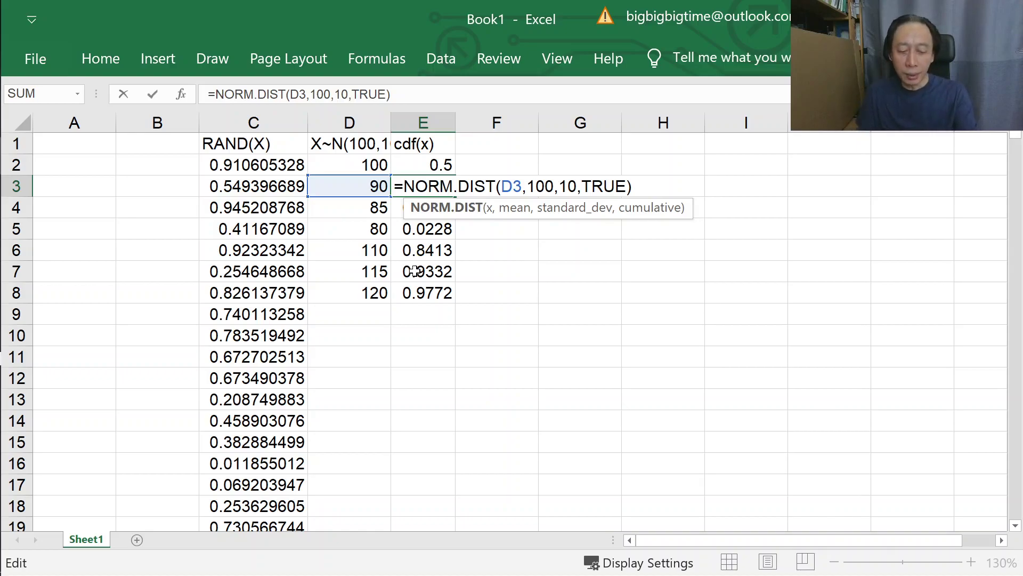
pyautogui.press('Escape')
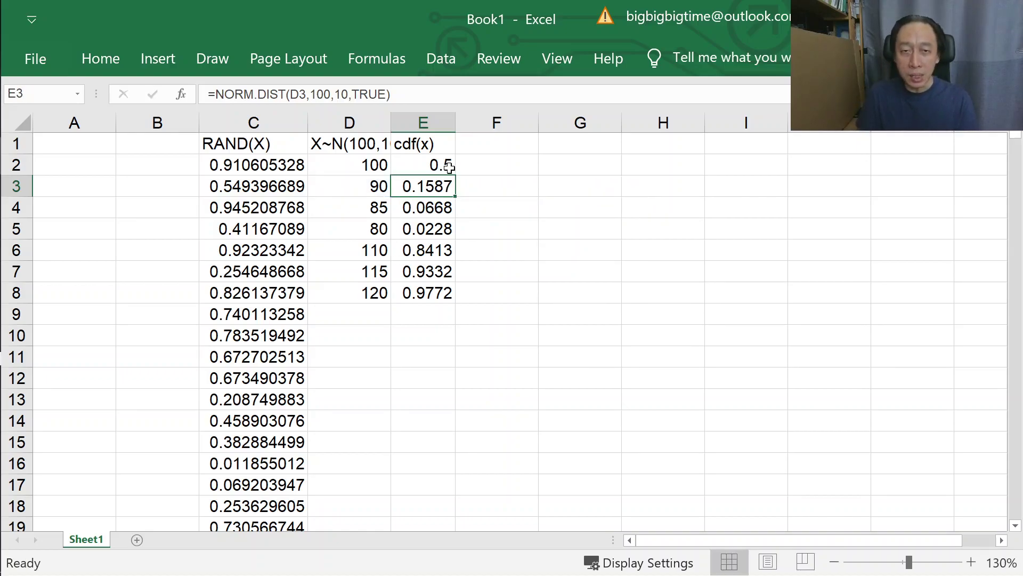
pyautogui.click(505, 145)
# - Head F1 invCdf(p), relabel E1 cdf(x)=p, and widen column E for five decimals
pyautogui.write('inv')
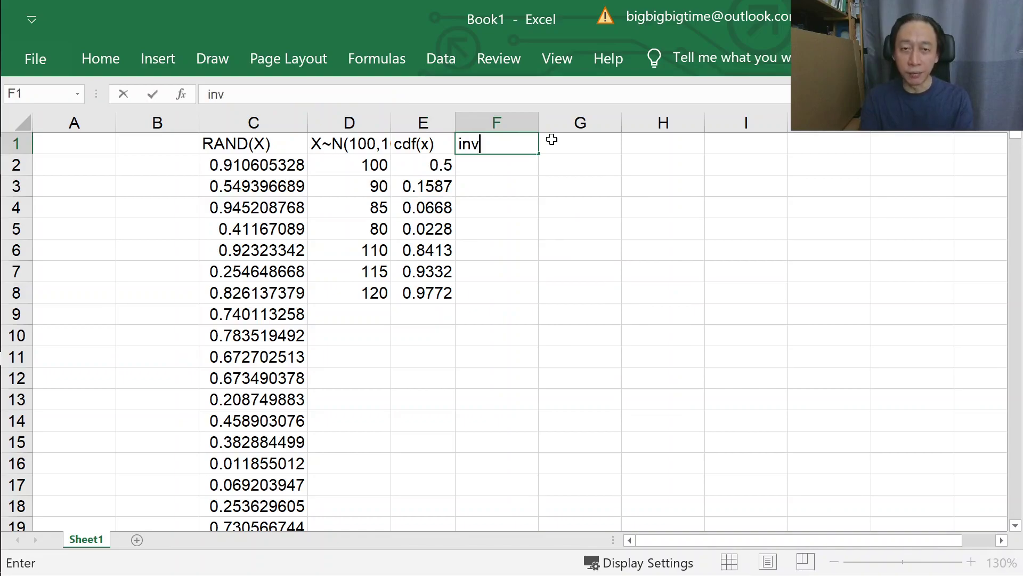
pyautogui.write('Cdf(')
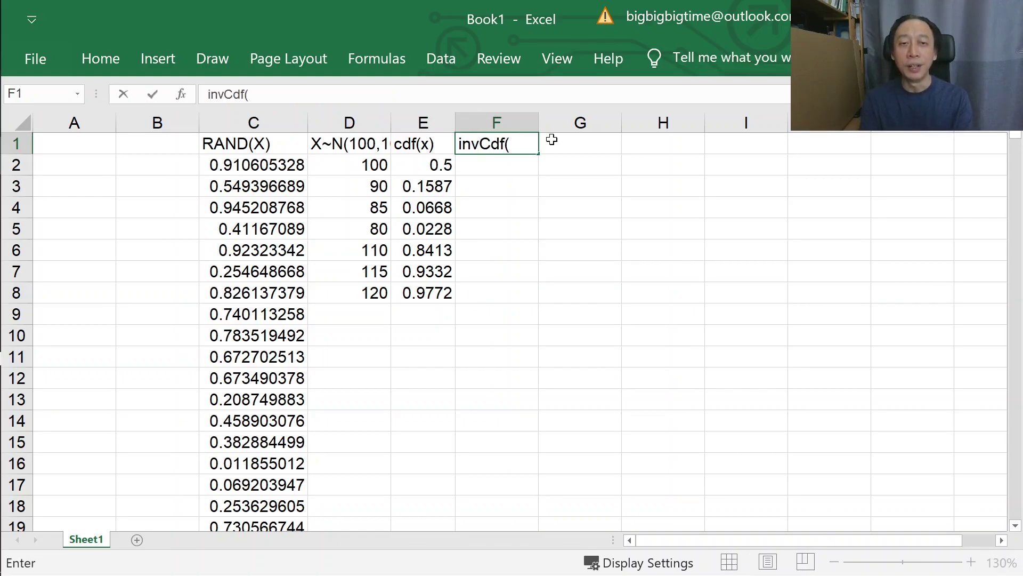
pyautogui.write('p)')
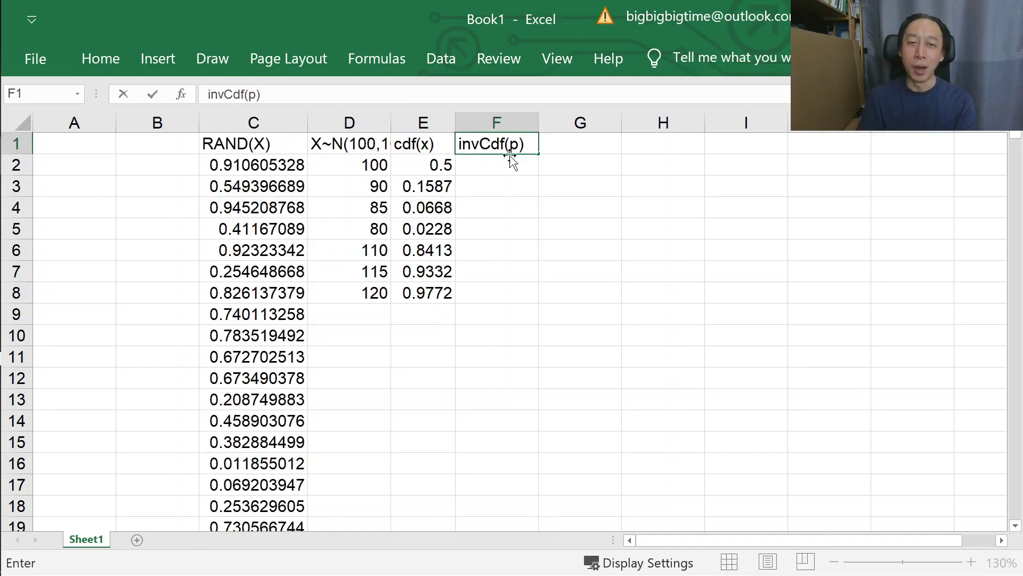
pyautogui.doubleClick(449, 141)
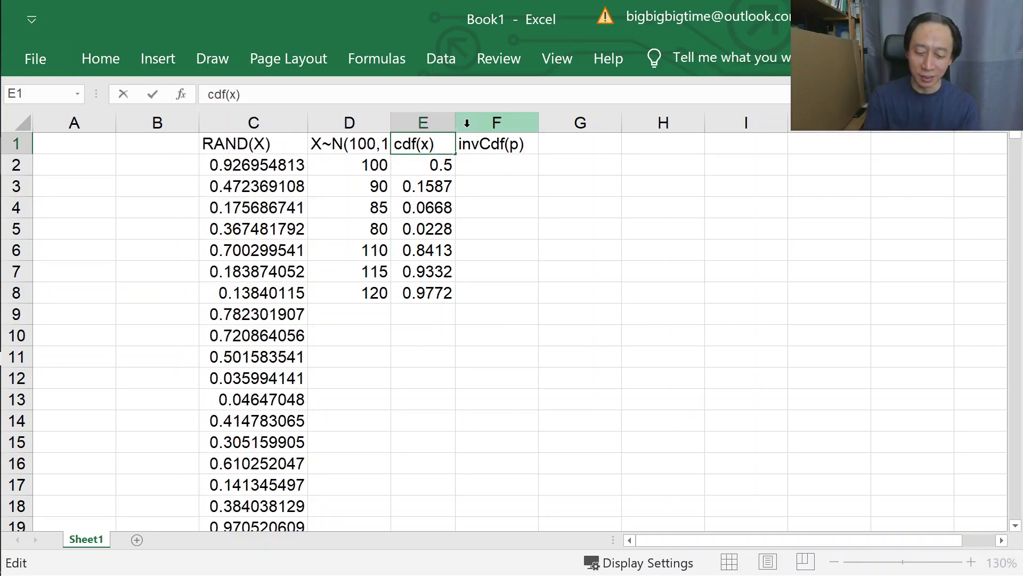
pyautogui.write('=p')
pyautogui.press('Return')
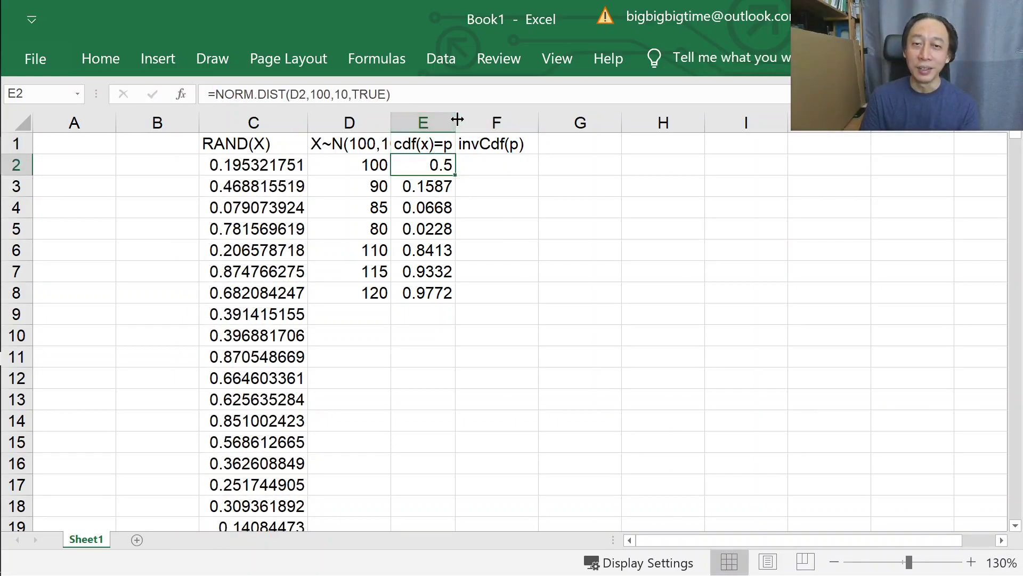
pyautogui.moveTo(457, 118); pyautogui.dragTo(464, 120)
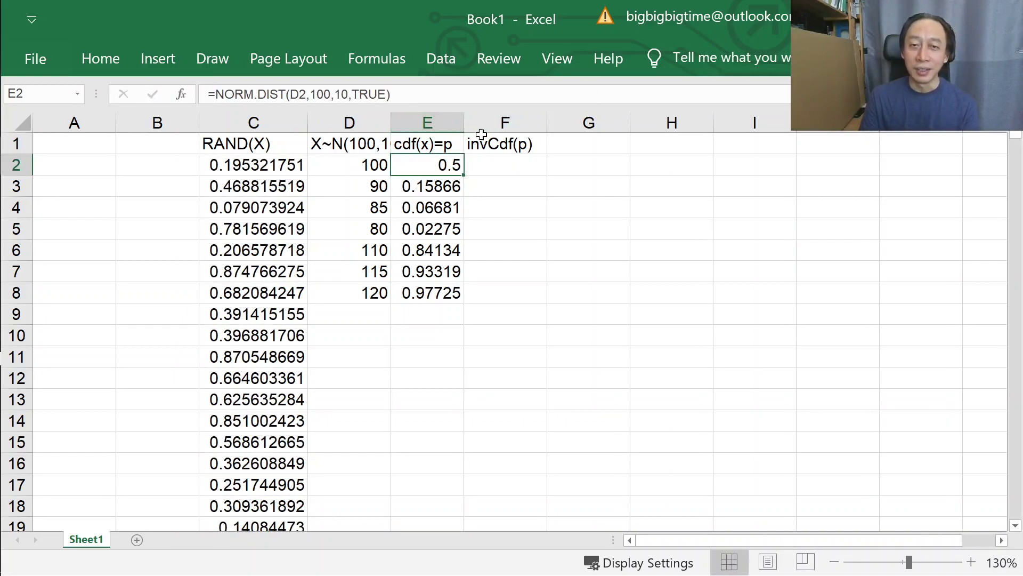
# - Enter =NORM.INV(E2,100,10) in F2, returning 100
pyautogui.click(523, 160)
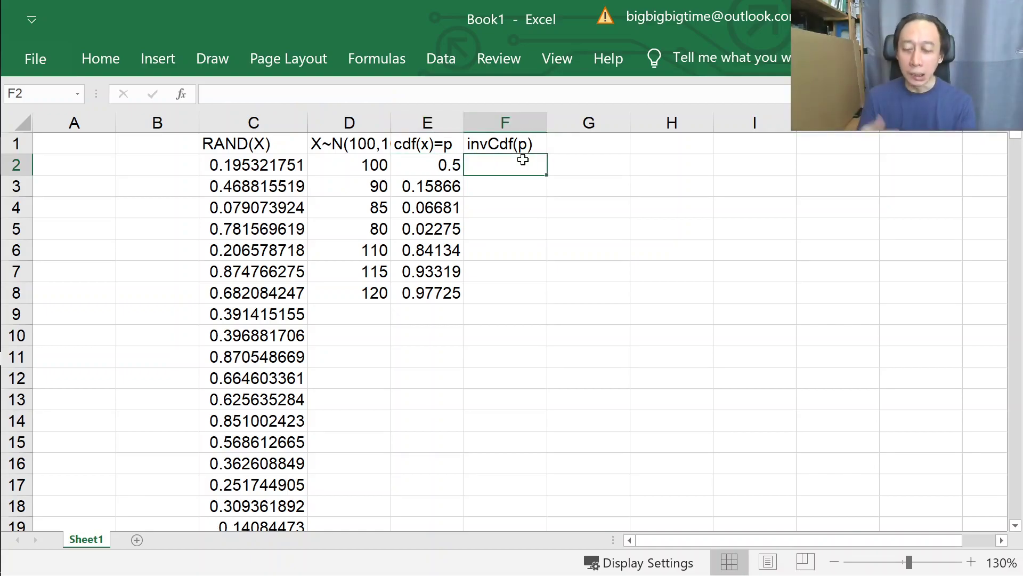
pyautogui.write('=norm')
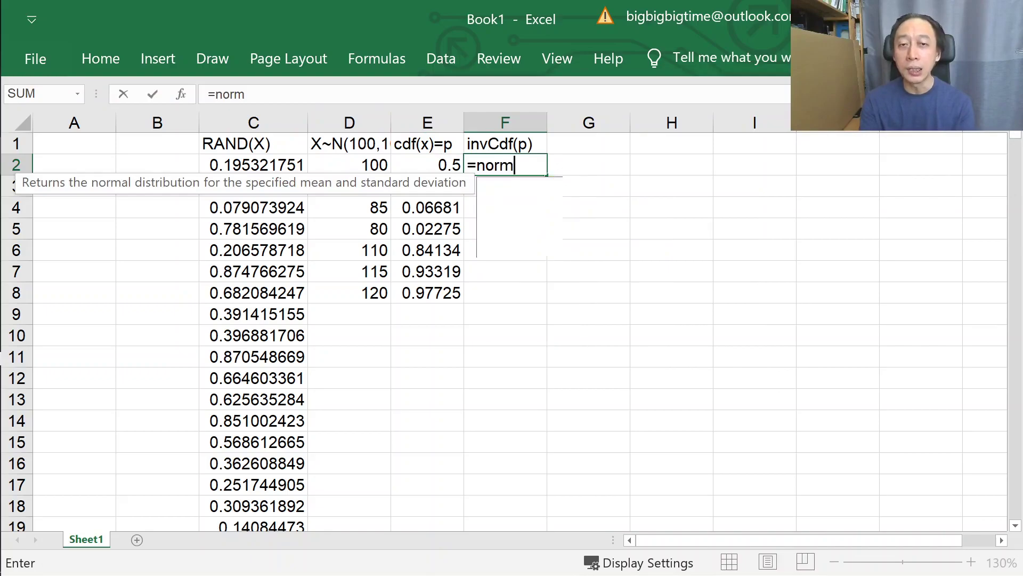
pyautogui.write('.inv(')
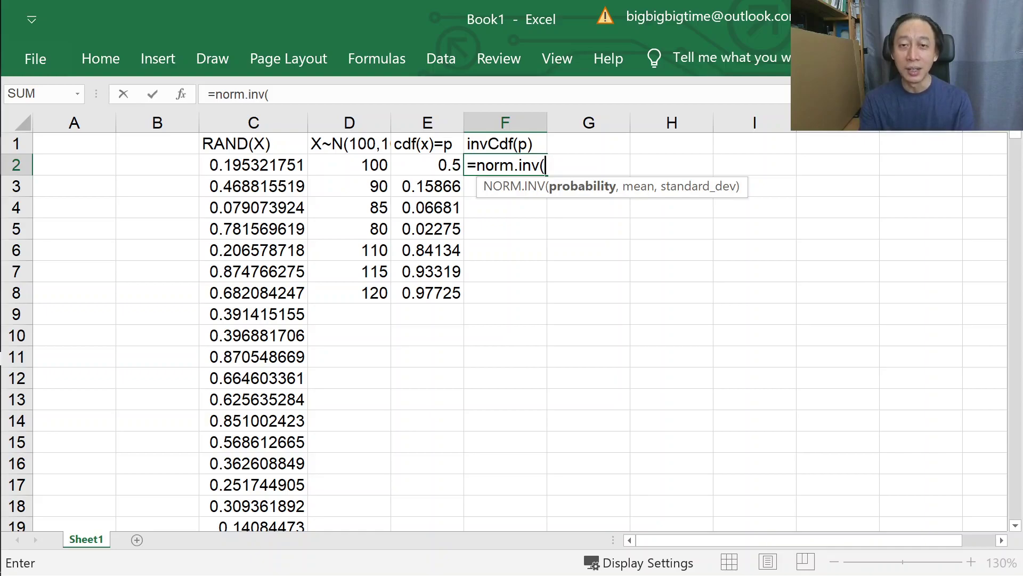
pyautogui.write('e2,')
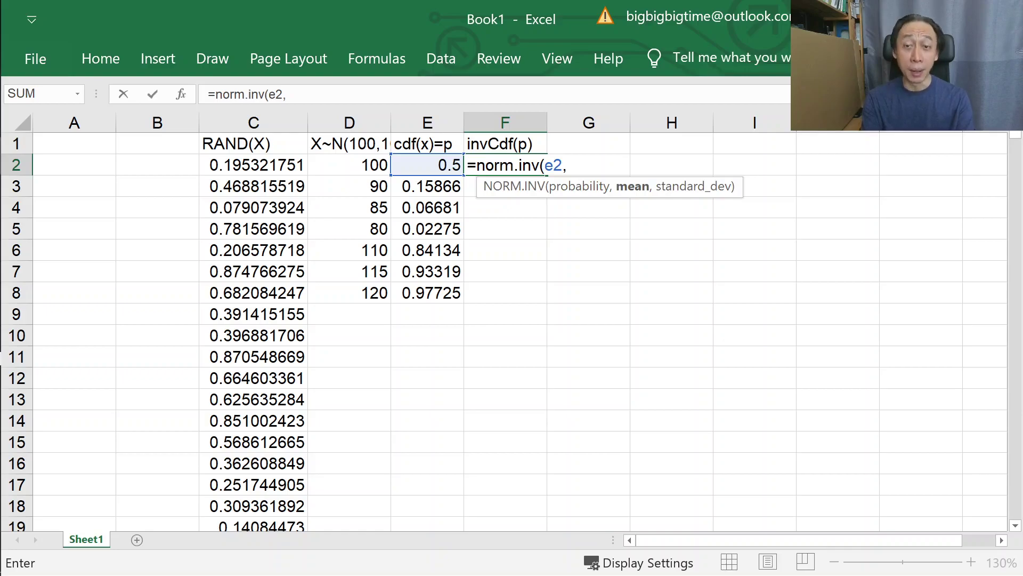
pyautogui.write('100,10')
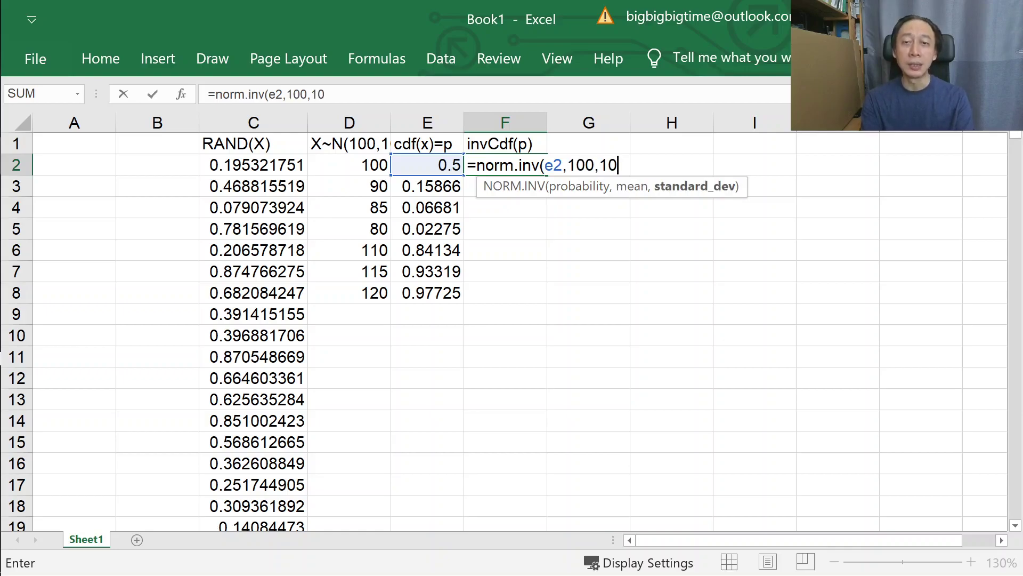
pyautogui.write(')')
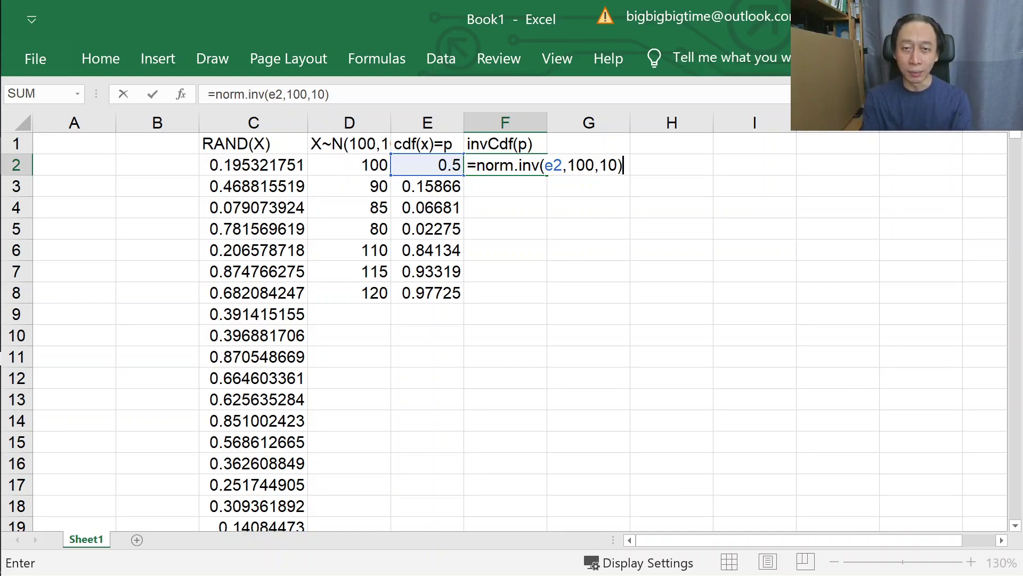
pyautogui.press('Return')
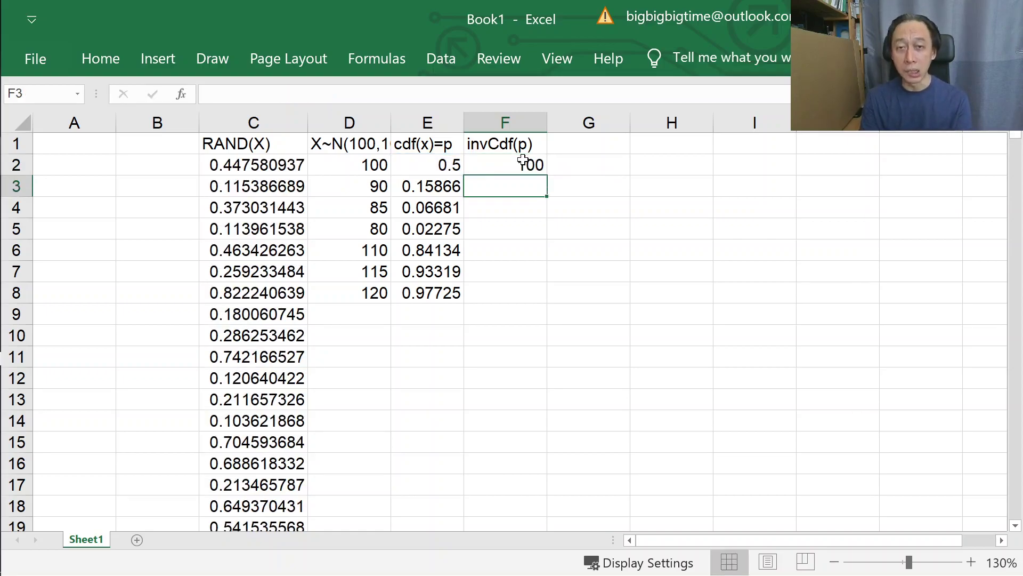
# - Copy F2's NORM.INV formula down column F to row 8
pyautogui.click(522, 160)
pyautogui.hotkey('ctrl', 'c')
pyautogui.hotkey('shift', 'Down')
pyautogui.hotkey('shift', 'Down')
pyautogui.hotkey('shift', 'Down')
pyautogui.hotkey('shift', 'Down')
pyautogui.hotkey('shift', 'Down')
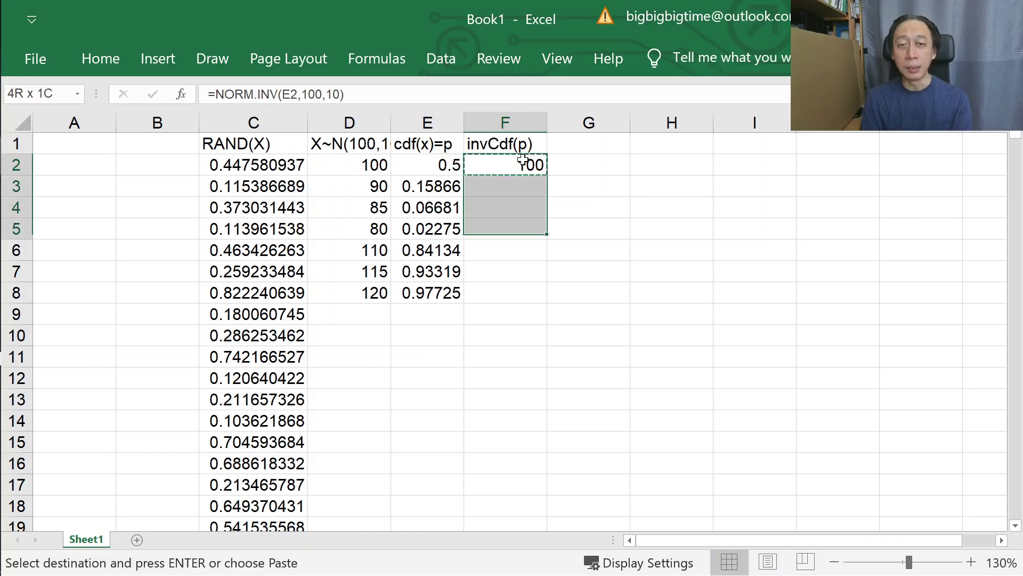
pyautogui.hotkey('shift', 'Down')
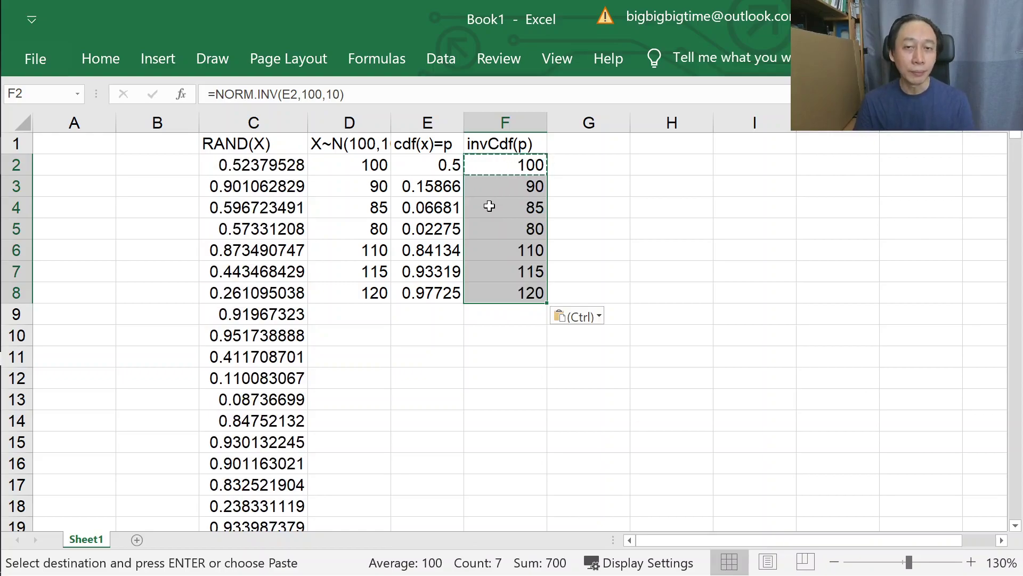
# - Rename the F1 heading to invCdf(p)=x and make columns A and B narrower
pyautogui.doubleClick(534, 144)
pyautogui.write('=')
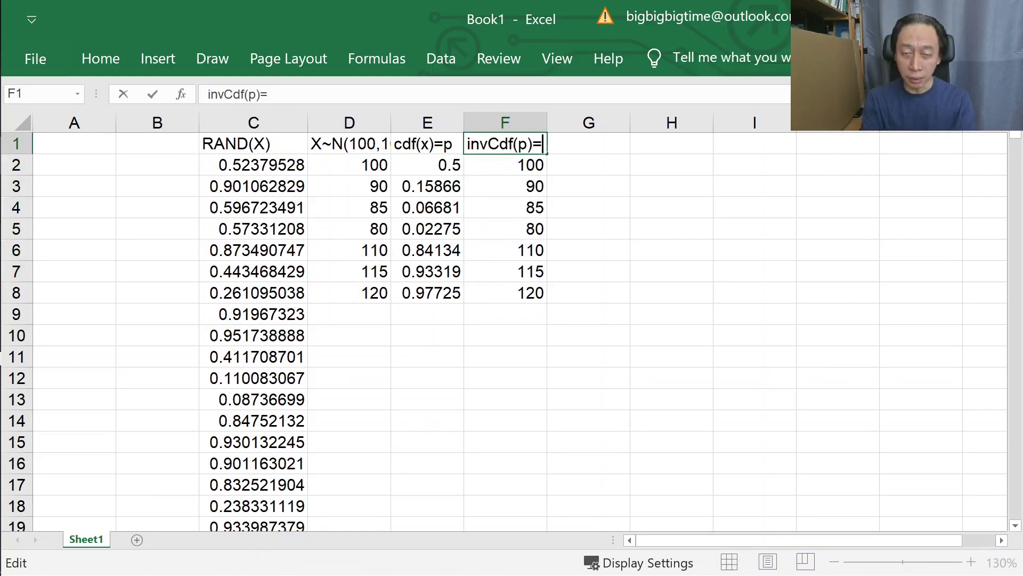
pyautogui.write('x')
pyautogui.press('Return')
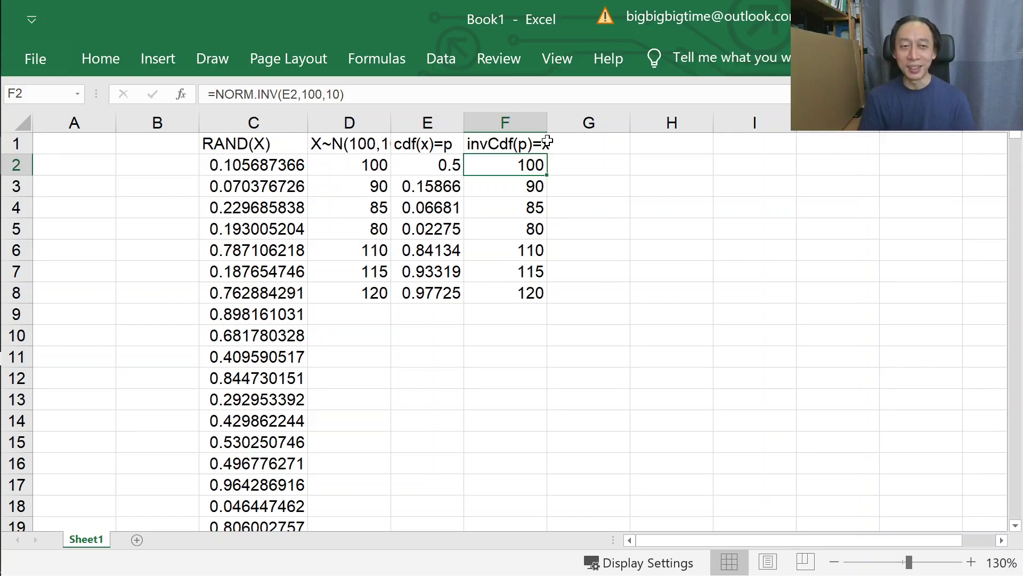
pyautogui.moveTo(154, 120); pyautogui.dragTo(75, 121)
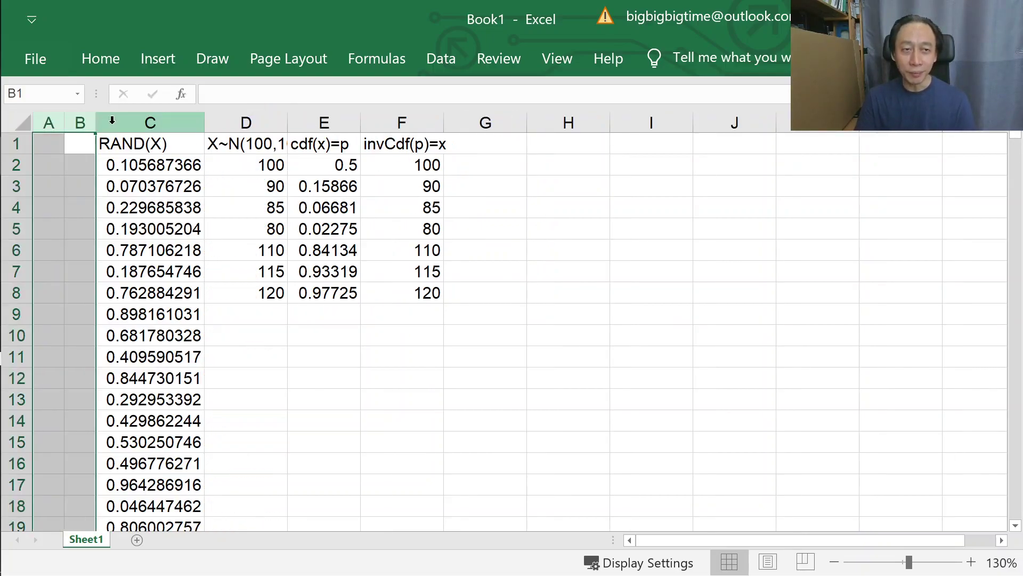
# - Review cells E3, F1 and C1, then start typing the invCdf(RAND()) heading in G1
pyautogui.click(319, 187)
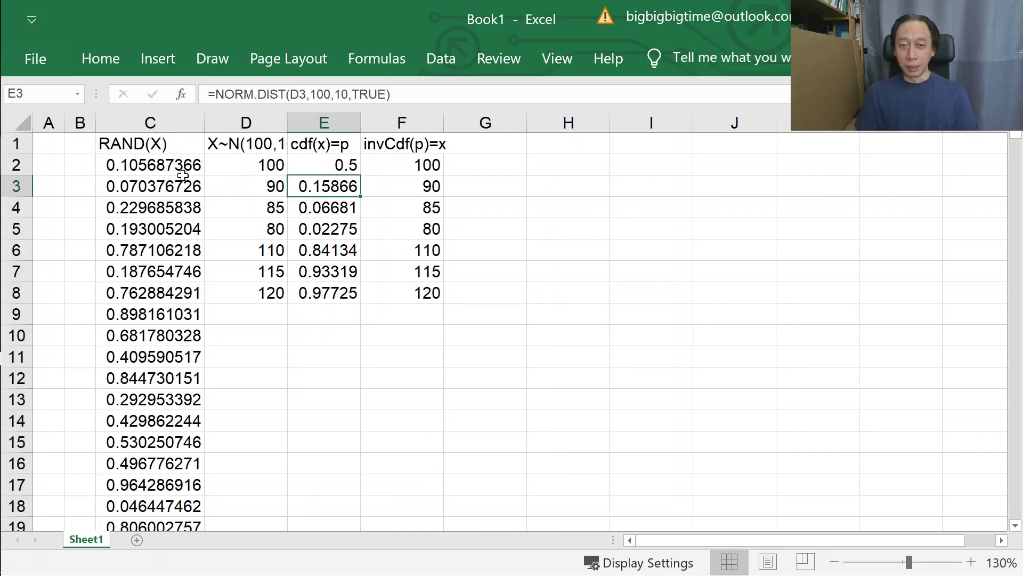
pyautogui.click(424, 149)
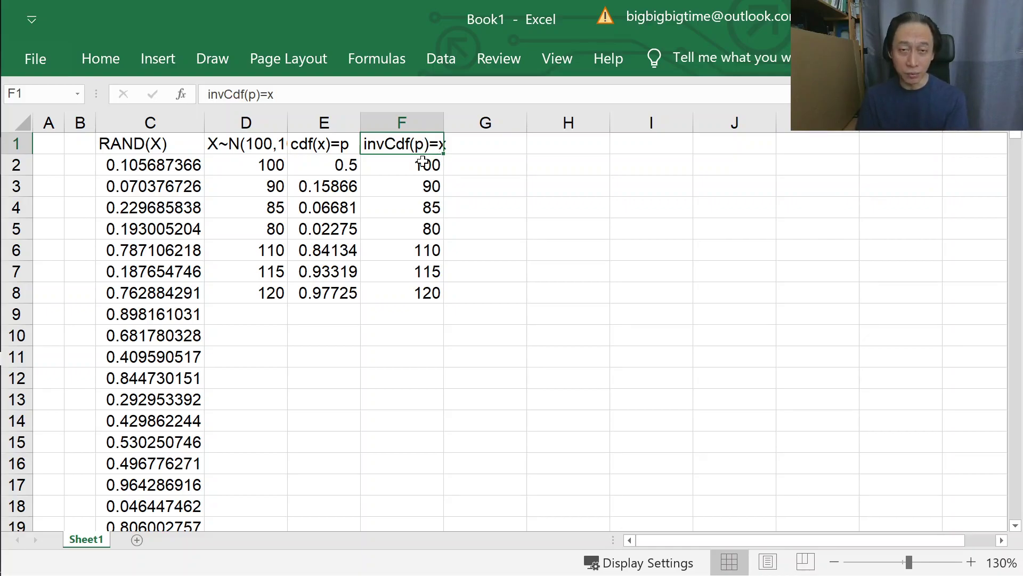
pyautogui.click(149, 148)
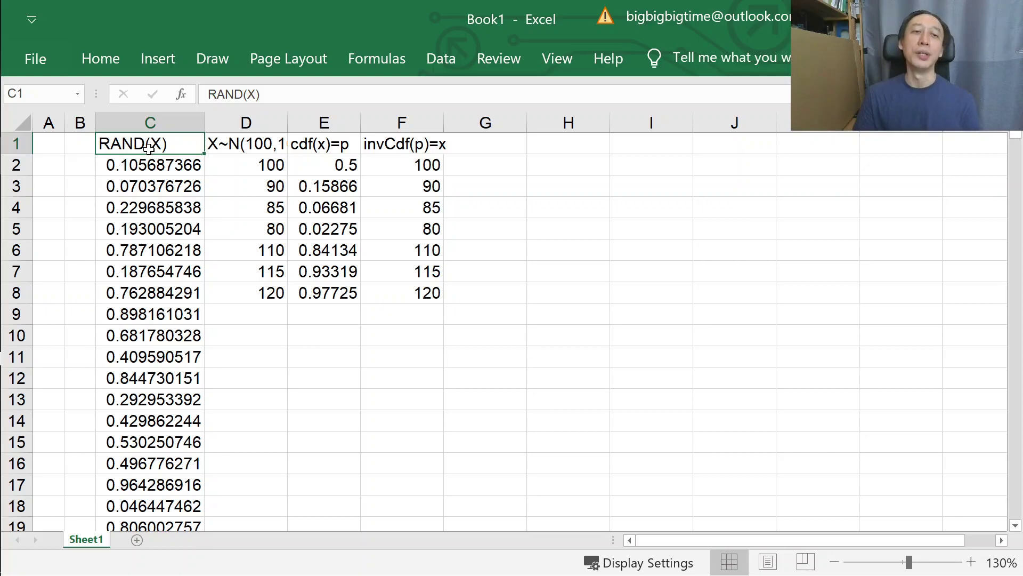
pyautogui.click(473, 137)
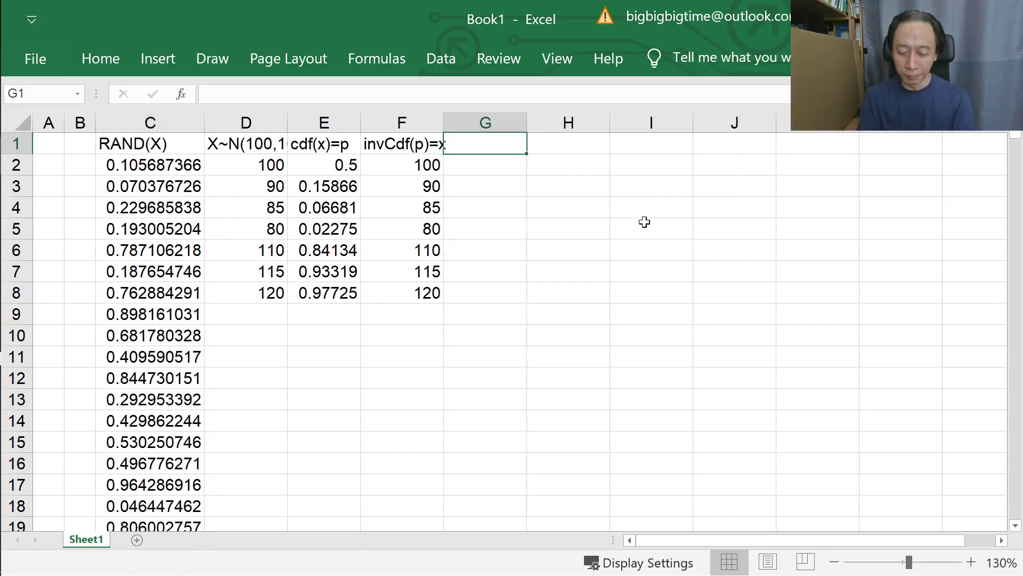
pyautogui.write('invCdf(RA')
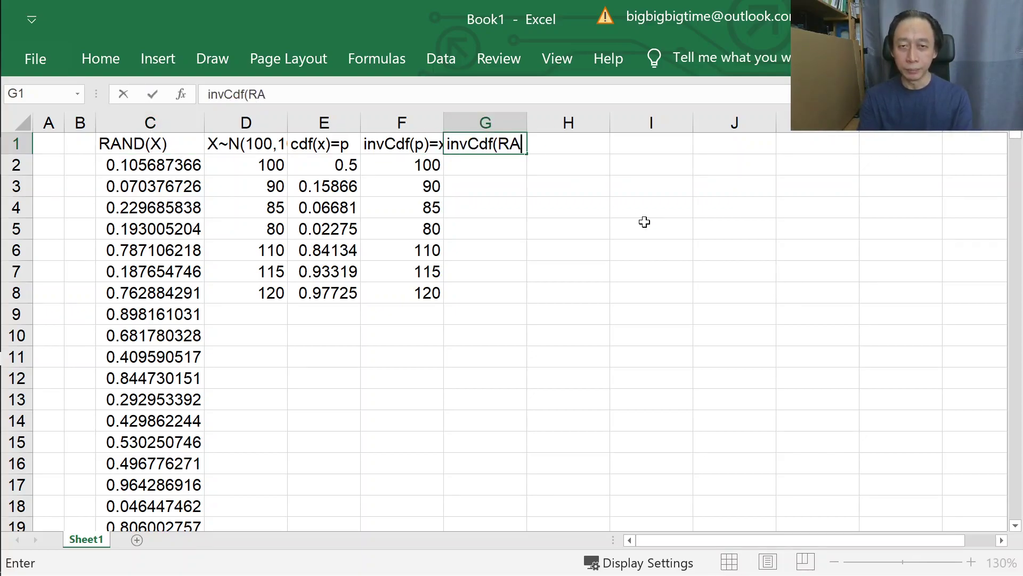
pyautogui.write('ND())')
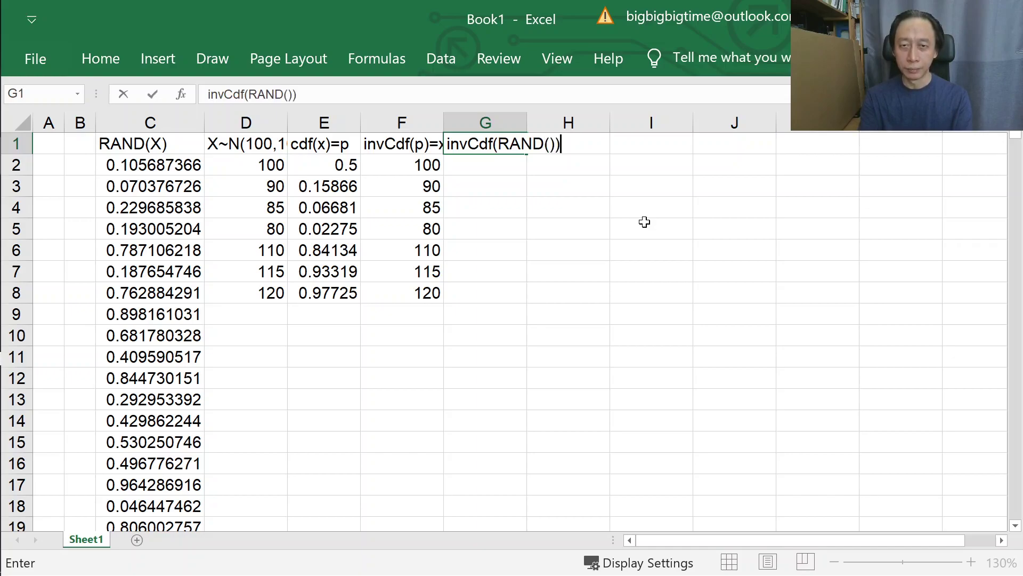
# - Commit the invCdf(RAND()) heading and enter =NORM.INV(C2,100,10) in G2
pyautogui.press('Return')
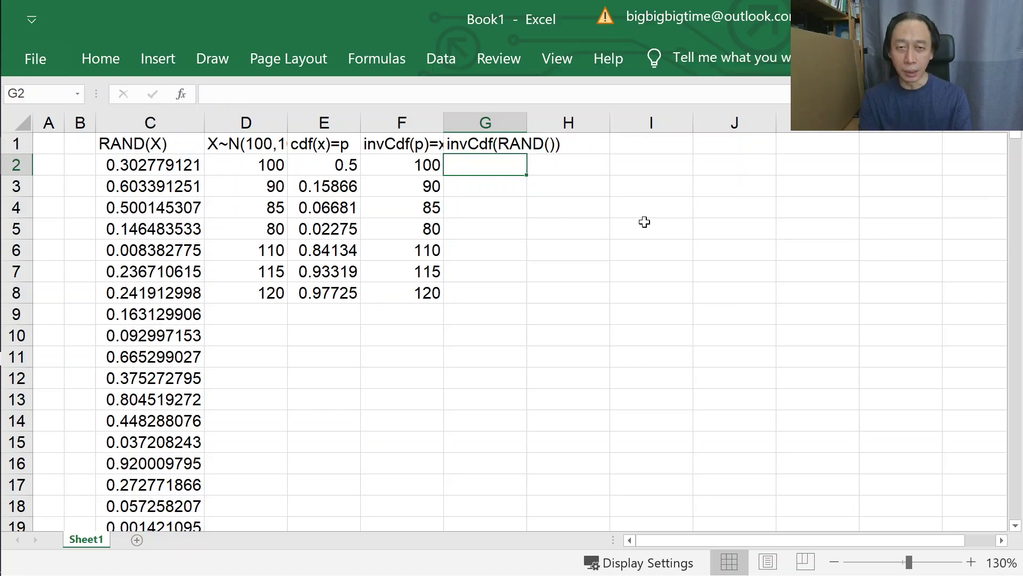
pyautogui.write('=norm.')
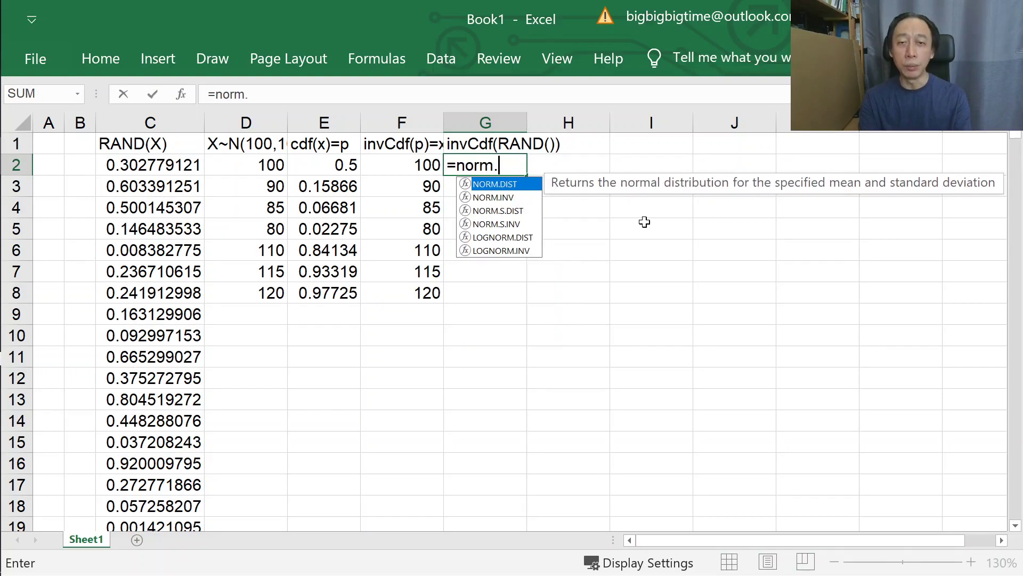
pyautogui.write('inv(')
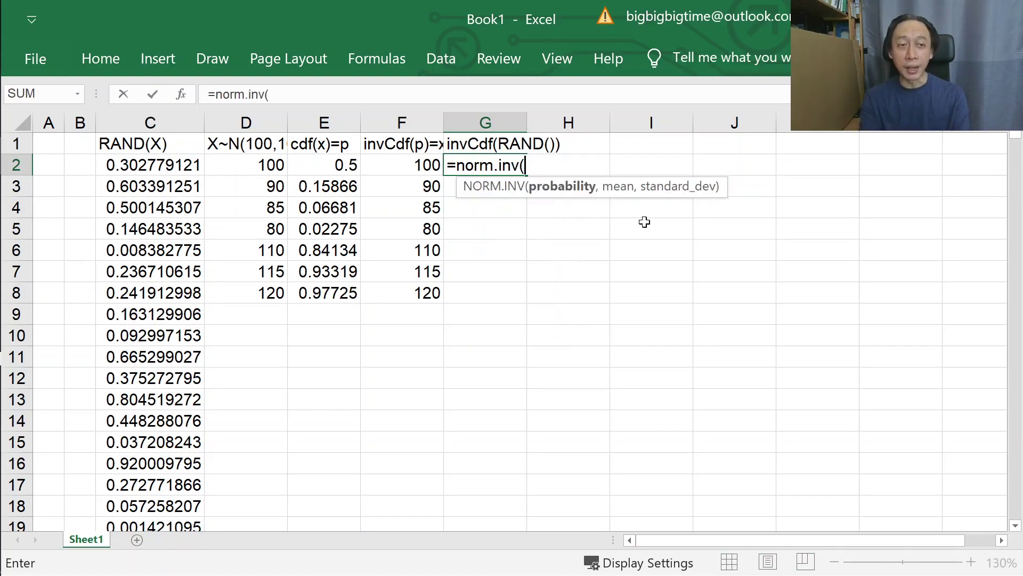
pyautogui.write('c2,')
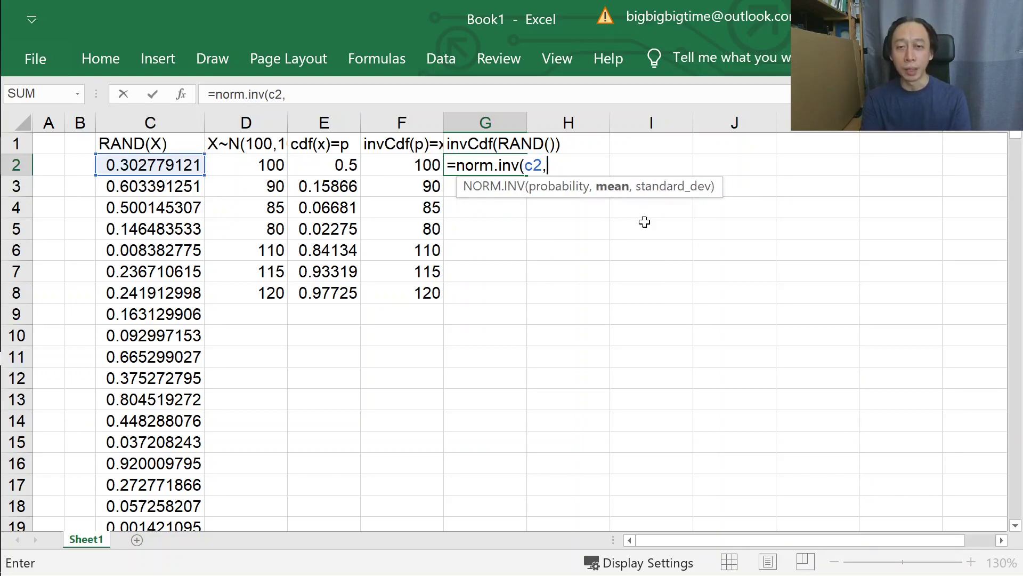
pyautogui.write('100,10)')
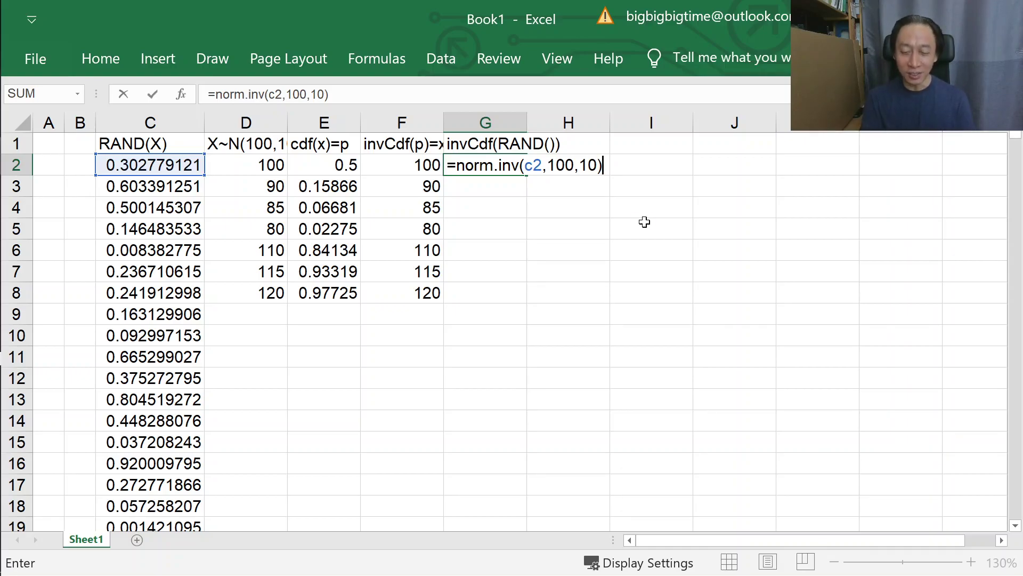
pyautogui.press('Return')
pyautogui.press('Up')
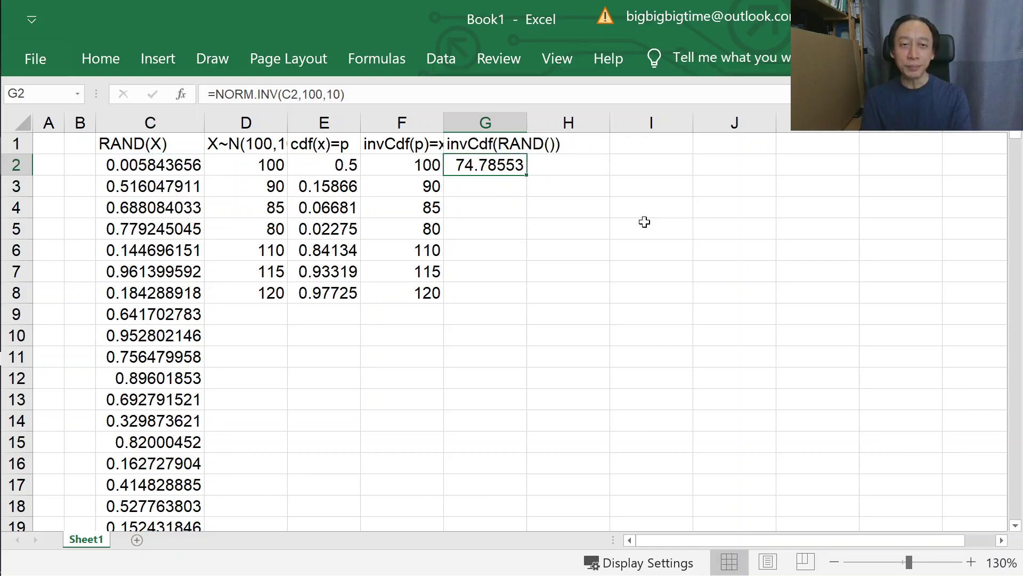
# - Copy G2's NORM.INV formula into G2:G1001, producing 1000 simulated values
pyautogui.hotkey('ctrl', 'c')
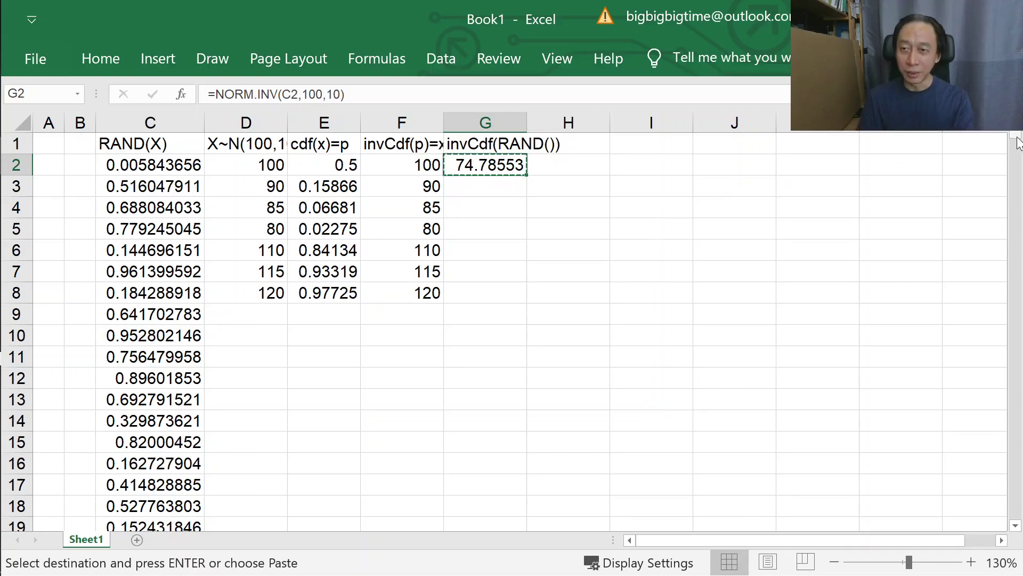
pyautogui.moveTo(1018, 143); pyautogui.dragTo(1012, 478)
pyautogui.scroll(-7, 693, 437)
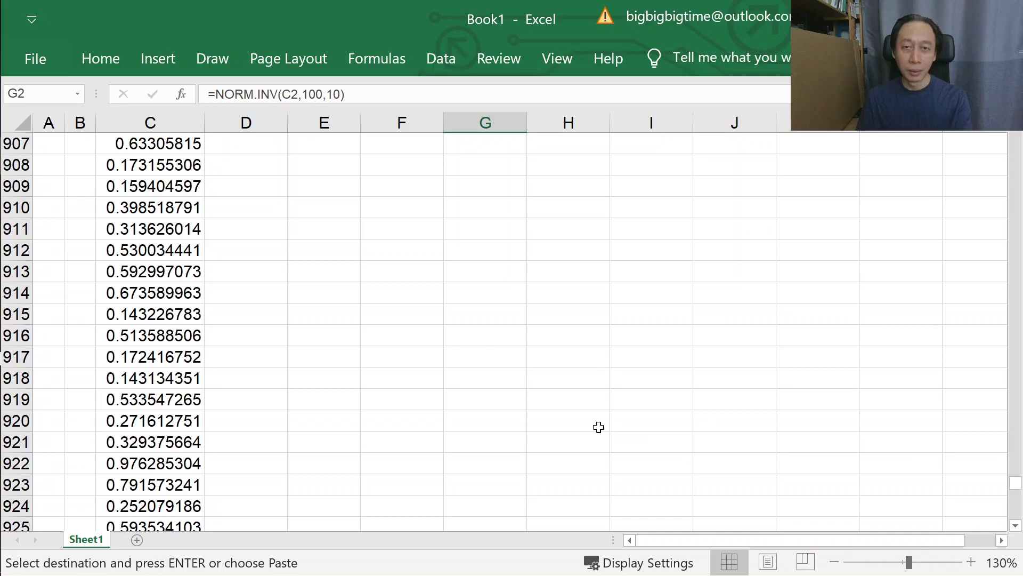
pyautogui.scroll(-20, 599, 427)
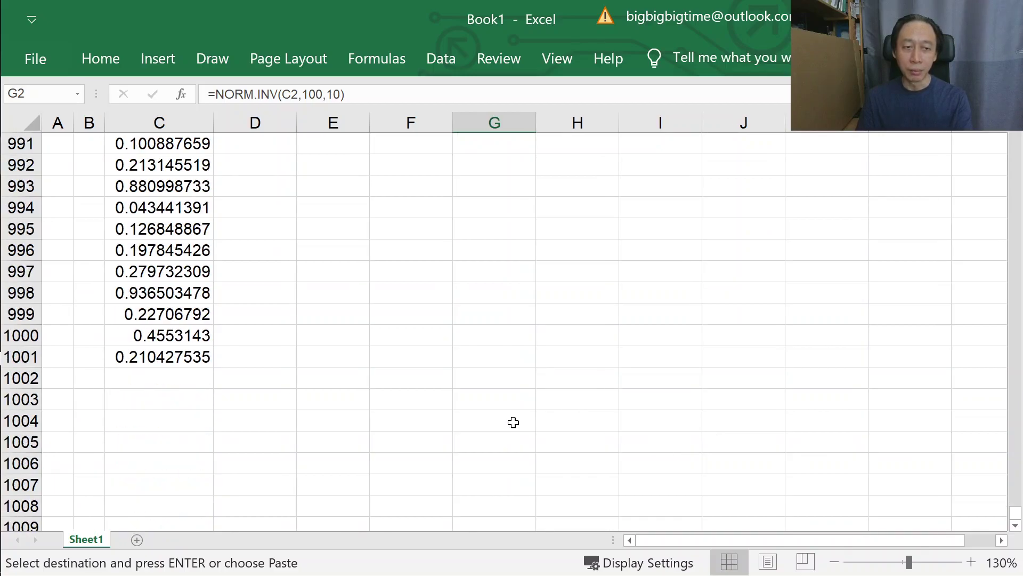
pyautogui.keyDown('shift'); pyautogui.click(486, 353); pyautogui.keyUp('shift')
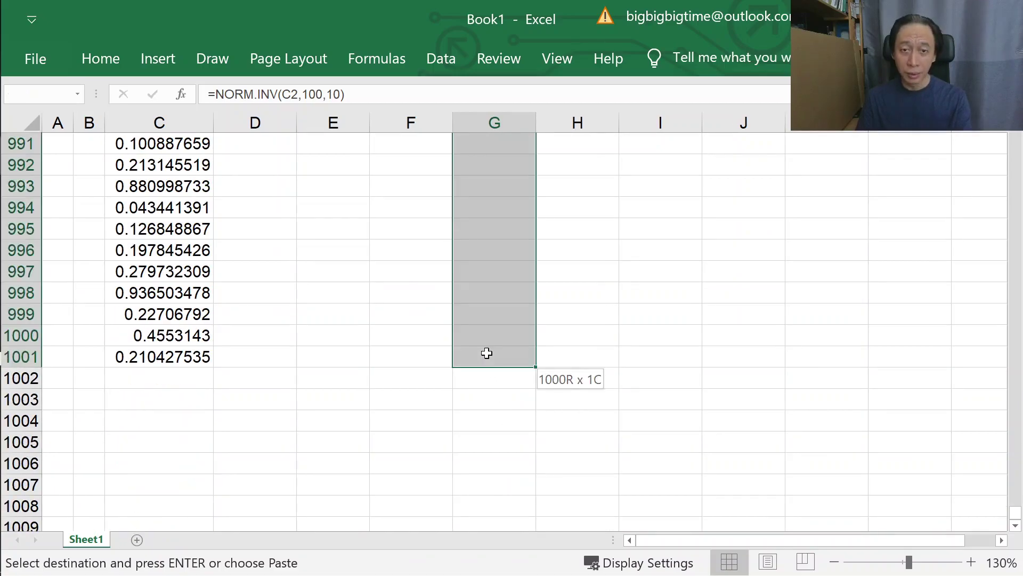
pyautogui.hotkey('ctrl', 'v')
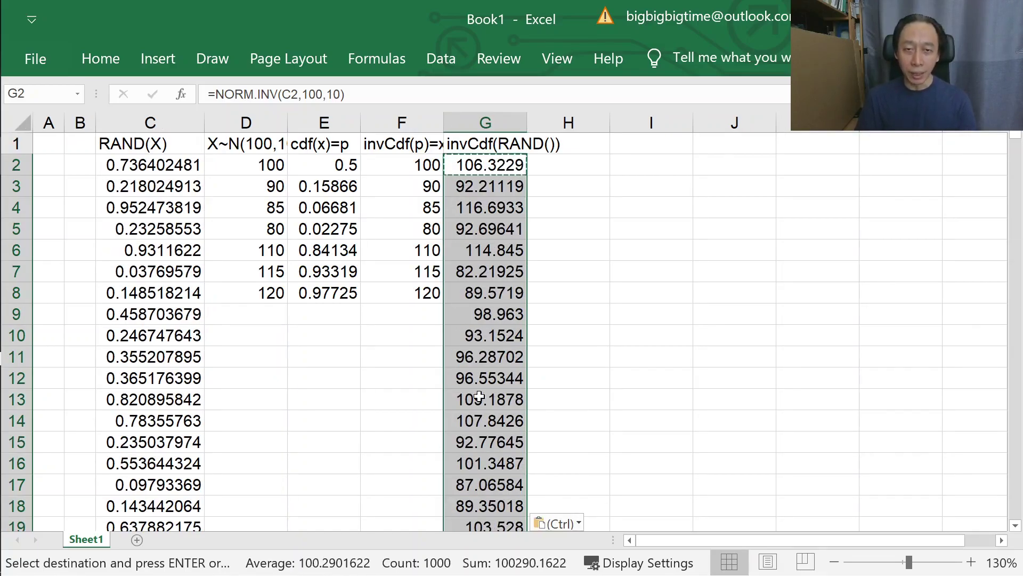
pyautogui.click(484, 250)
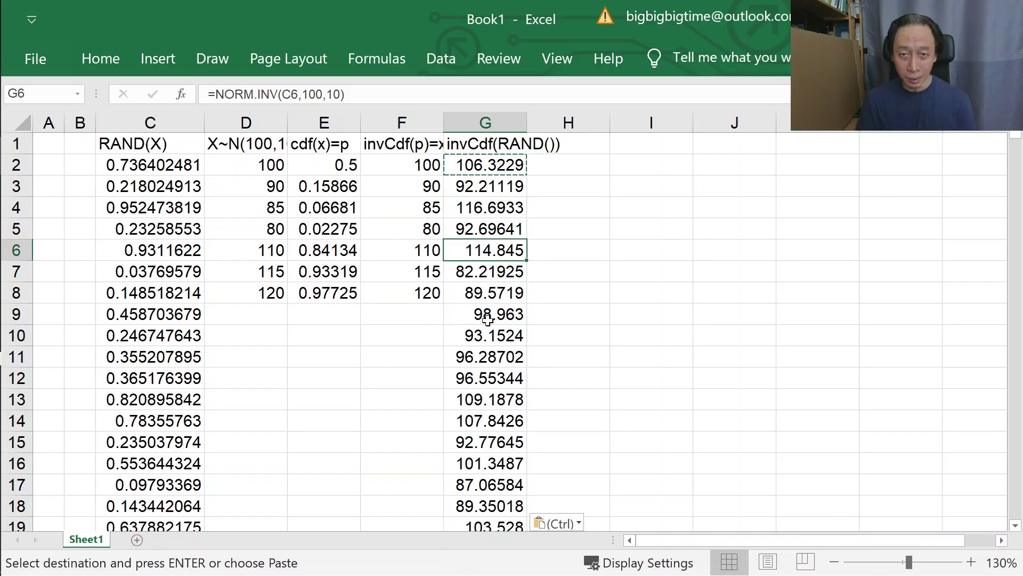
# - Add 'Mean :' and 'Stdev :' labels in E11 and E12
pyautogui.click(314, 355)
pyautogui.write('Mean ')
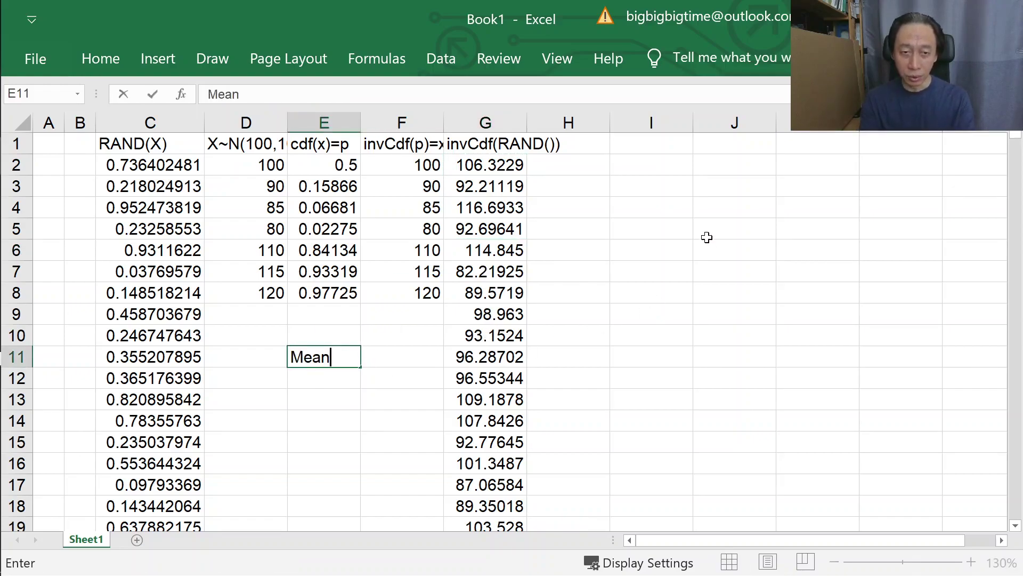
pyautogui.write(':')
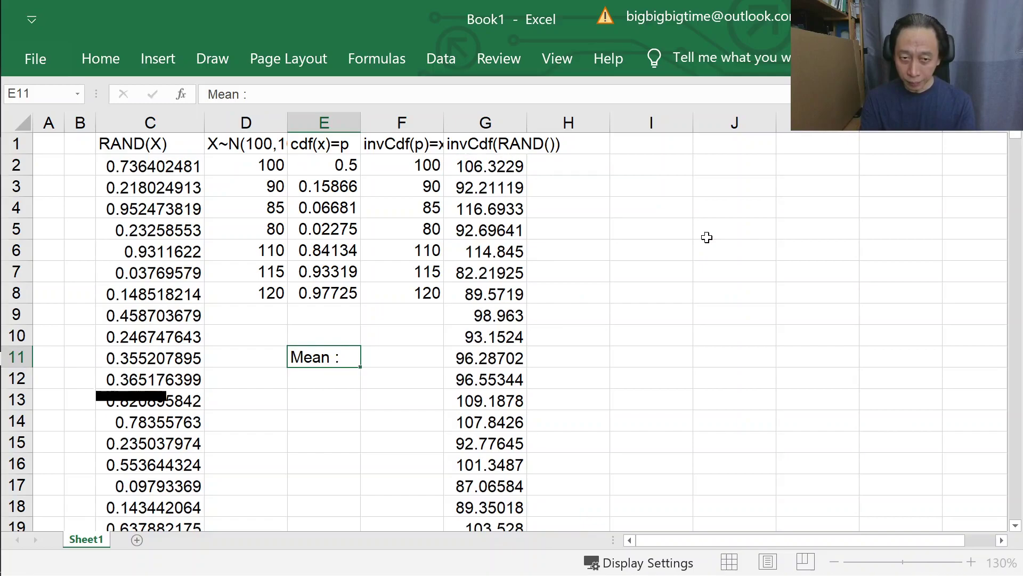
pyautogui.press('Return')
pyautogui.write('Stdev :')
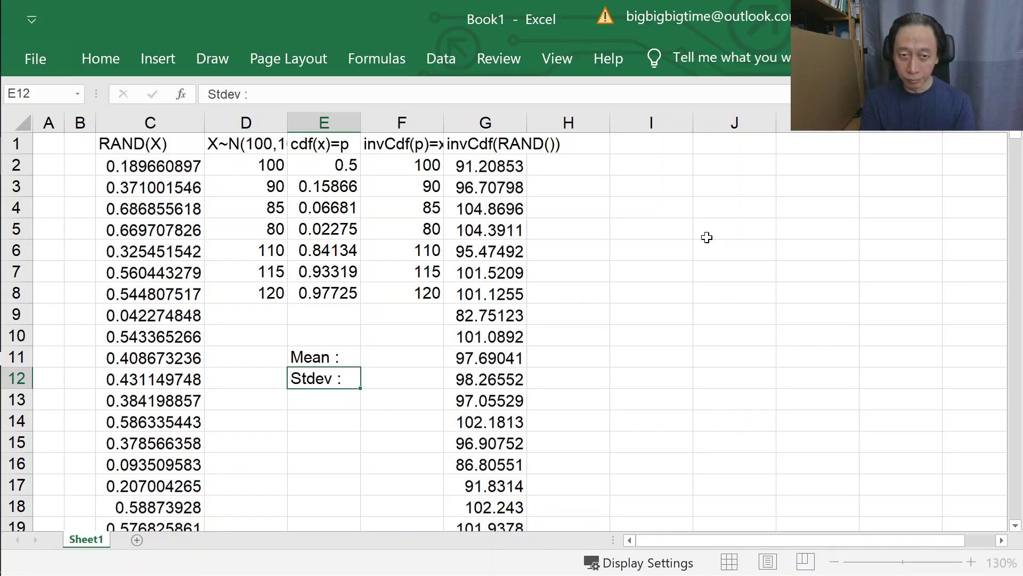
pyautogui.press('Tab')
# - Enter =AVERAGE(G:G) in F11 to get the mean of column G
pyautogui.press('Up')
pyautogui.write('-')
pyautogui.press('BackSpace')
pyautogui.write('=')
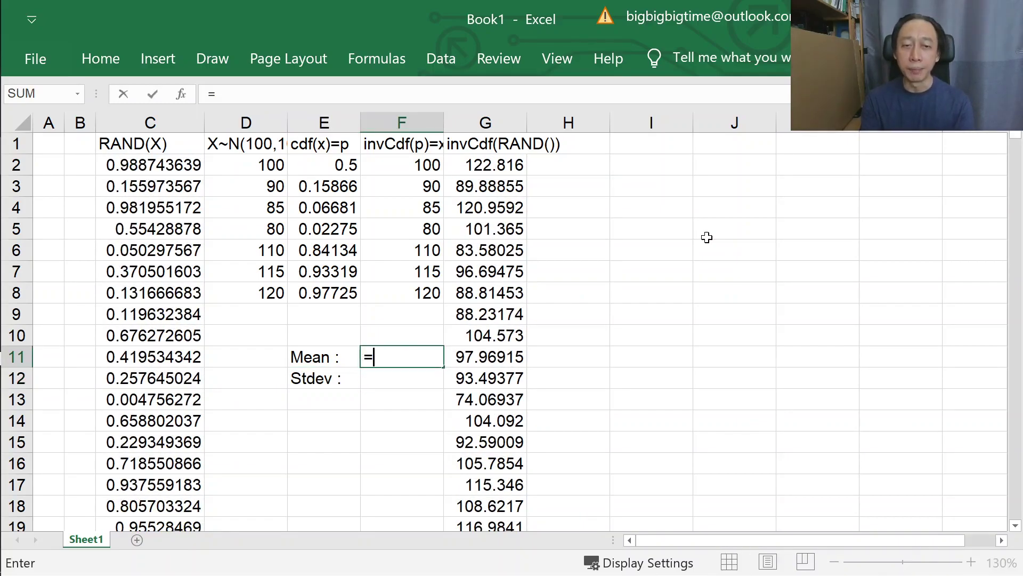
pyautogui.write('average(')
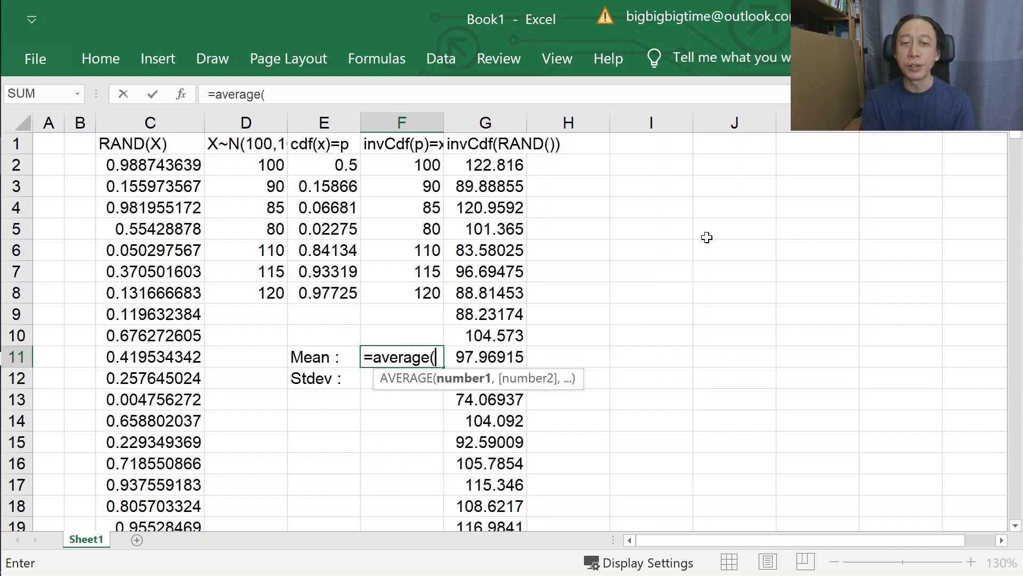
pyautogui.write('g')
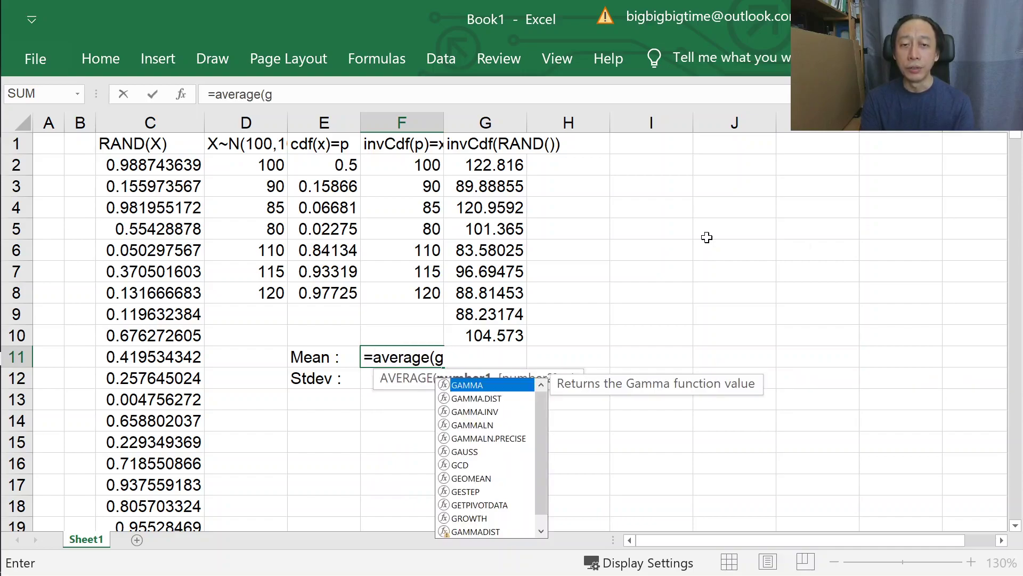
pyautogui.write('2:g')
pyautogui.press('BackSpace')
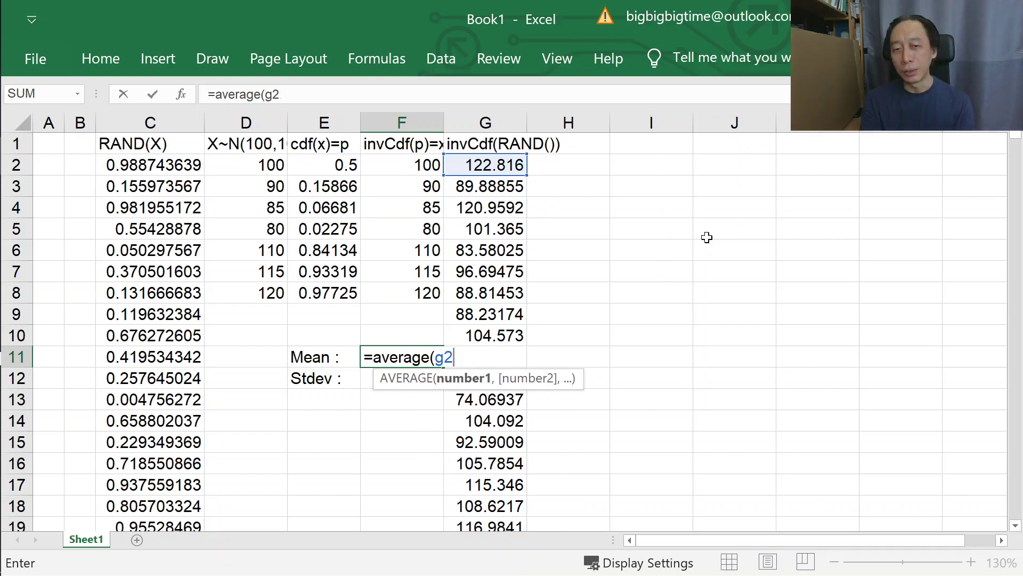
pyautogui.press('BackSpace')
pyautogui.write(':g)')
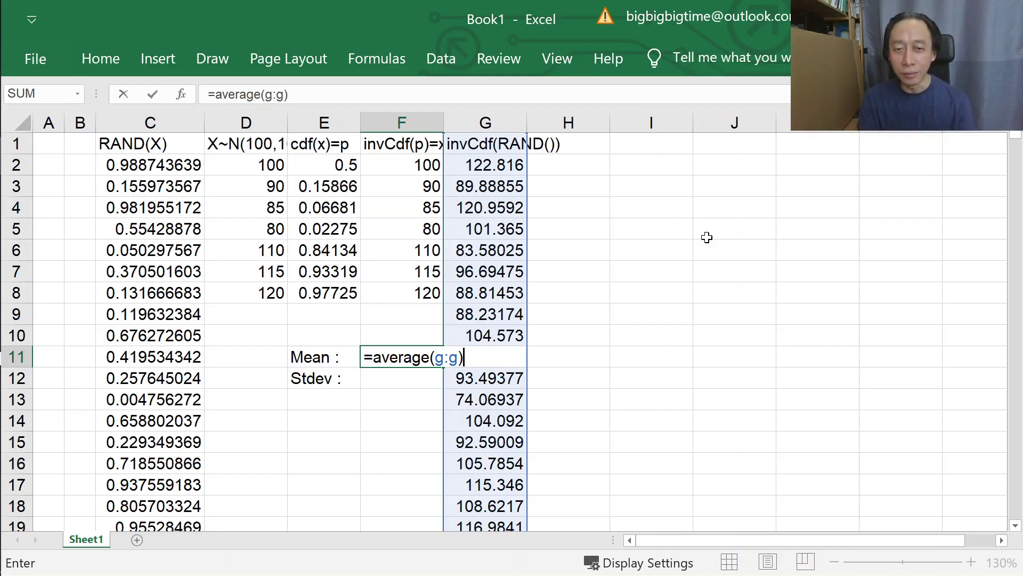
pyautogui.press('Return')
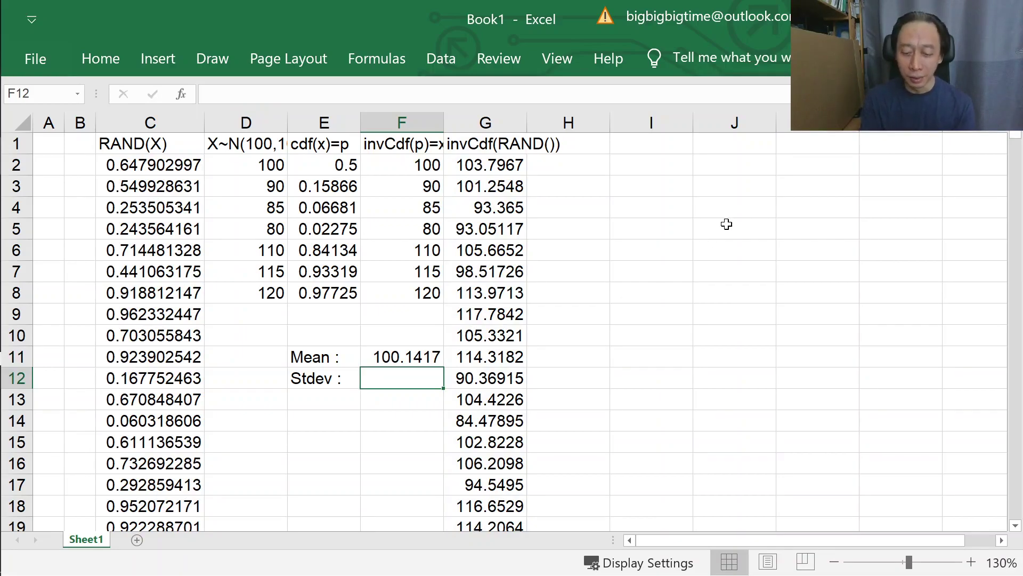
# - Enter =STDEV.P(G:G) in F12, giving a standard deviation of about 9.84
pyautogui.write('=s')
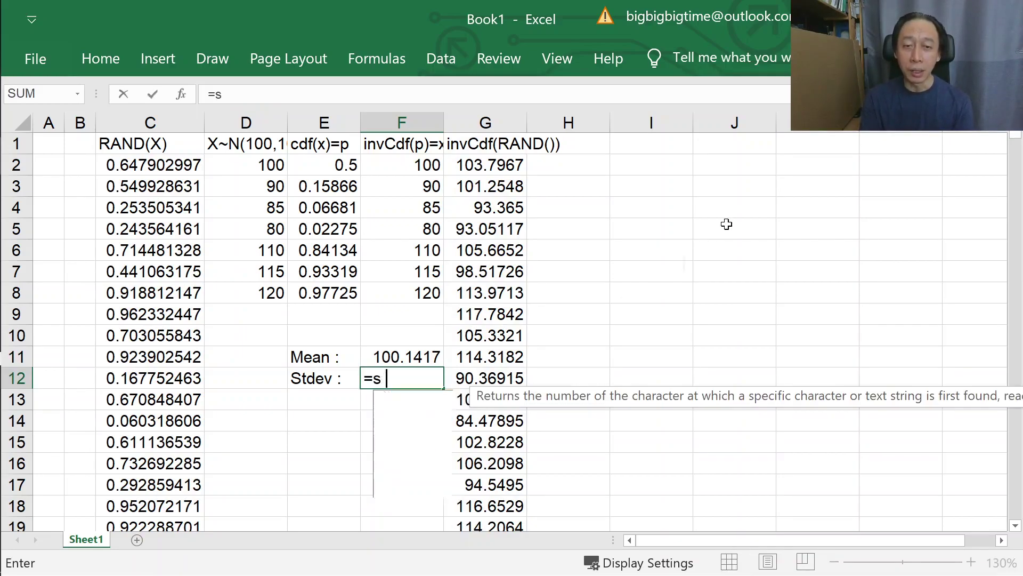
pyautogui.write('tde')
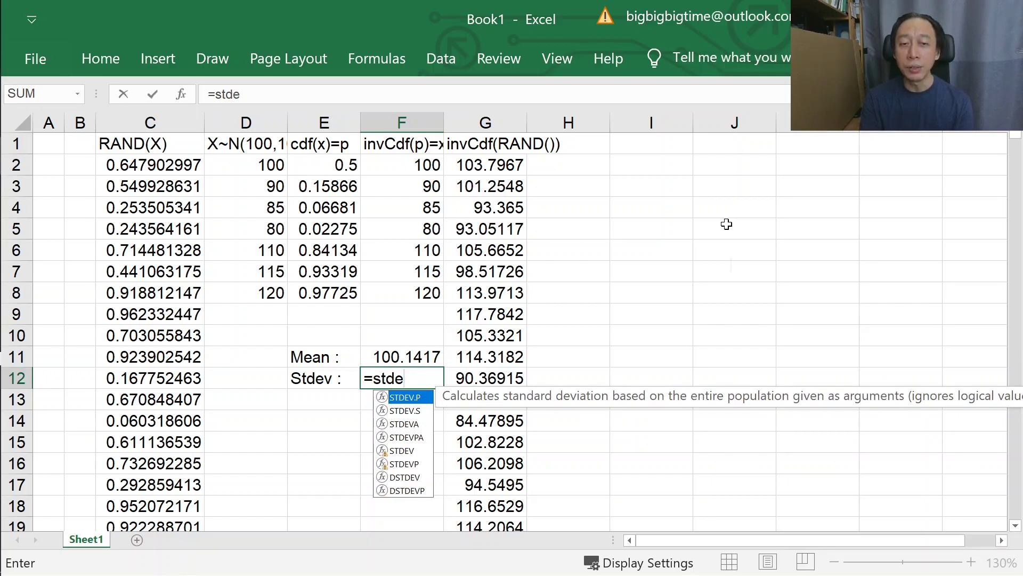
pyautogui.press('Tab')
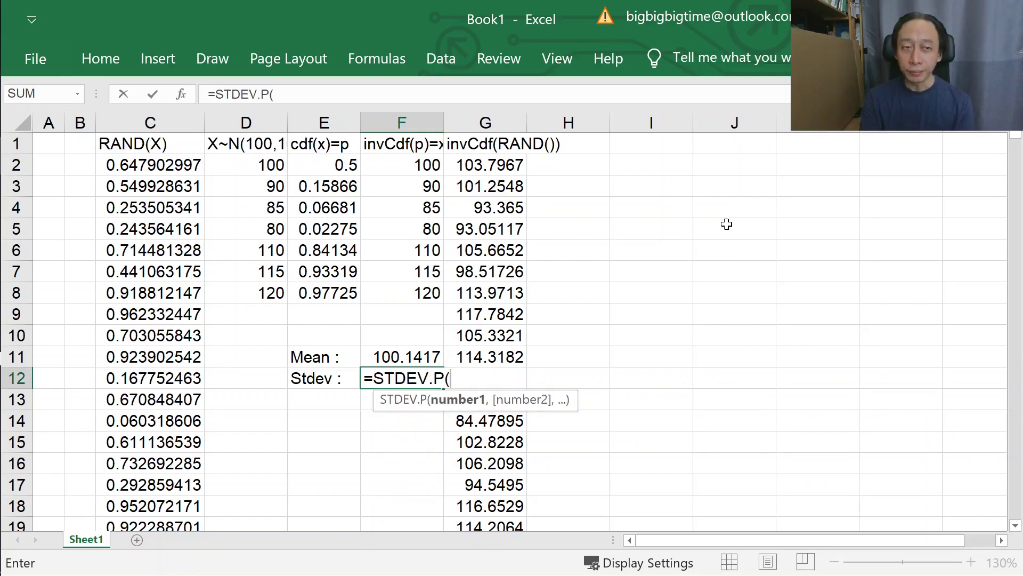
pyautogui.write('g:g)')
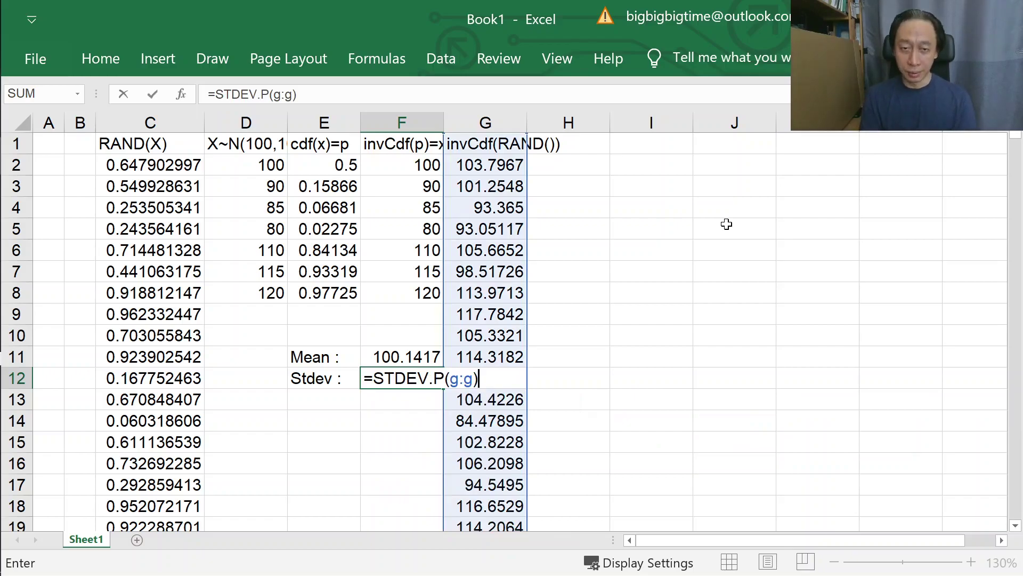
pyautogui.press('Return')
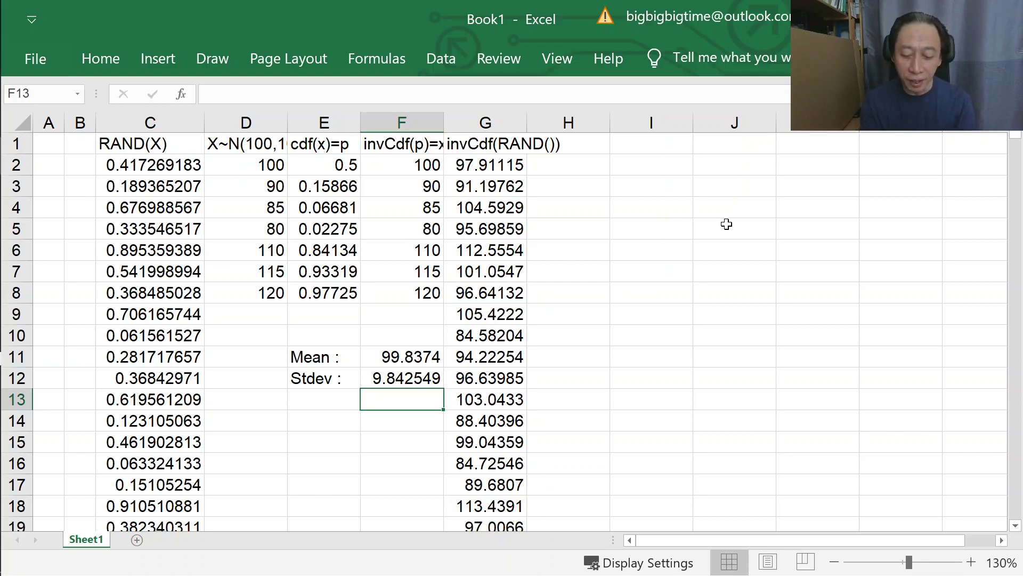
# - Recalculate with F9 three times, with mean and stdev staying near 100 and 10, then select G2
pyautogui.press('F9')
pyautogui.press('F9')
pyautogui.press('F9')
pyautogui.press('F9')
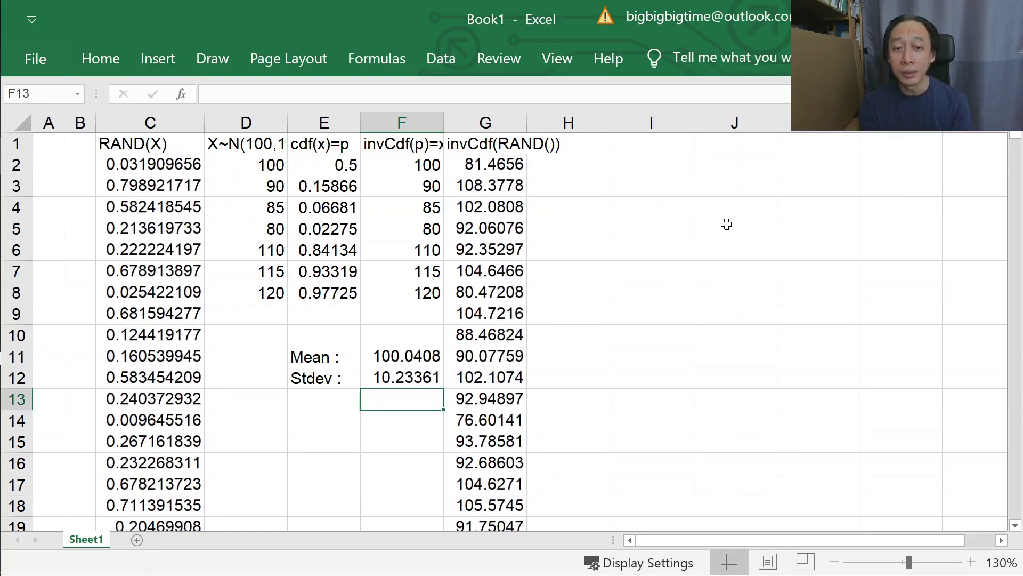
pyautogui.press('F9')
pyautogui.press('F9')
pyautogui.press('F9')
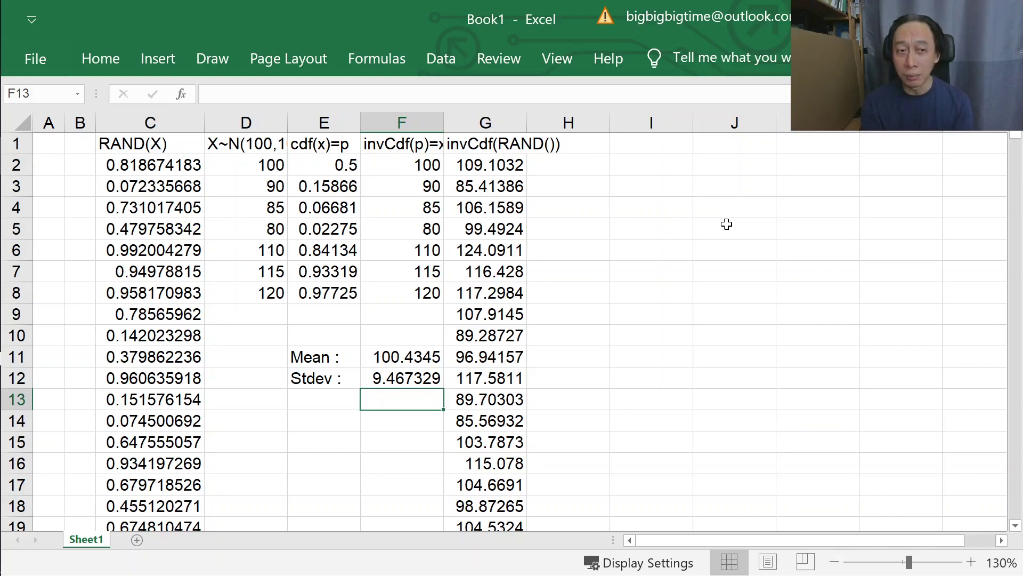
pyautogui.press('F9')
pyautogui.press('F9')
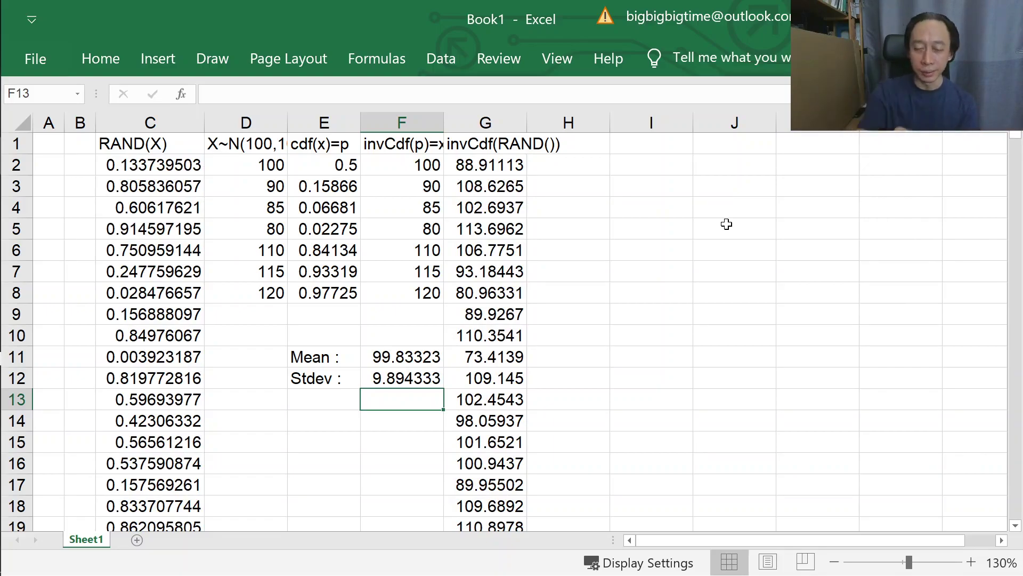
pyautogui.press('alt')
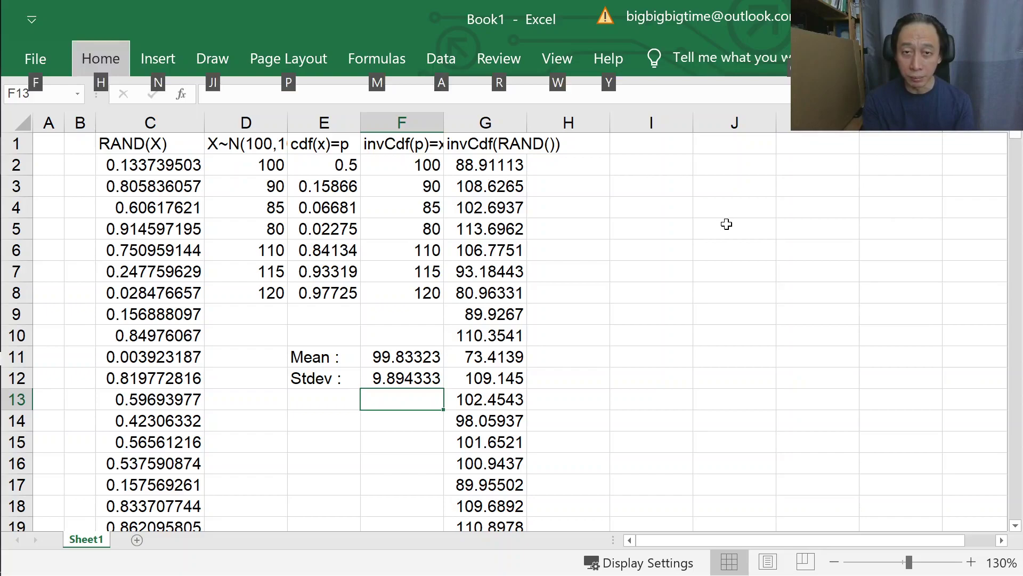
pyautogui.press('alt')
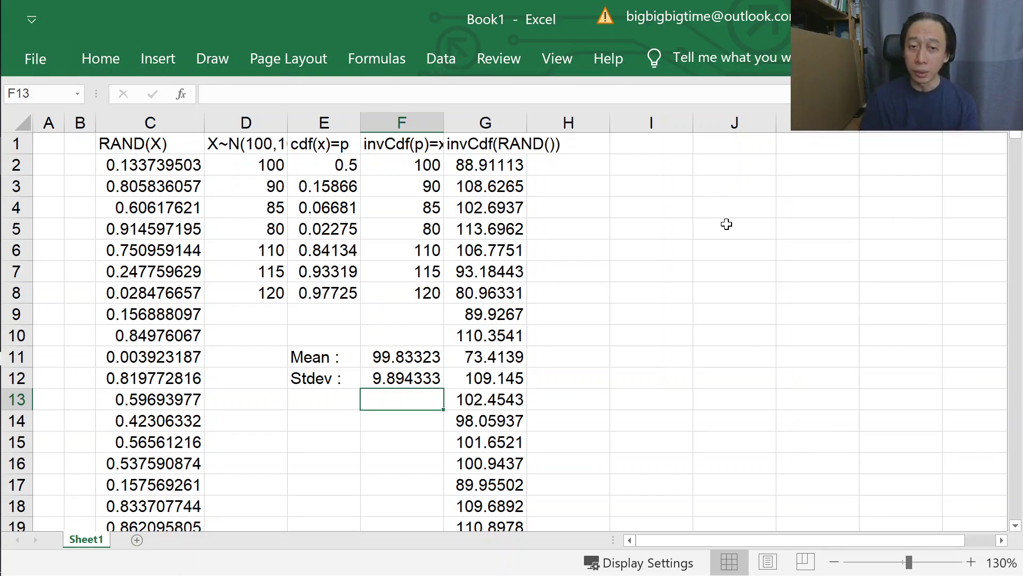
pyautogui.click(478, 165)
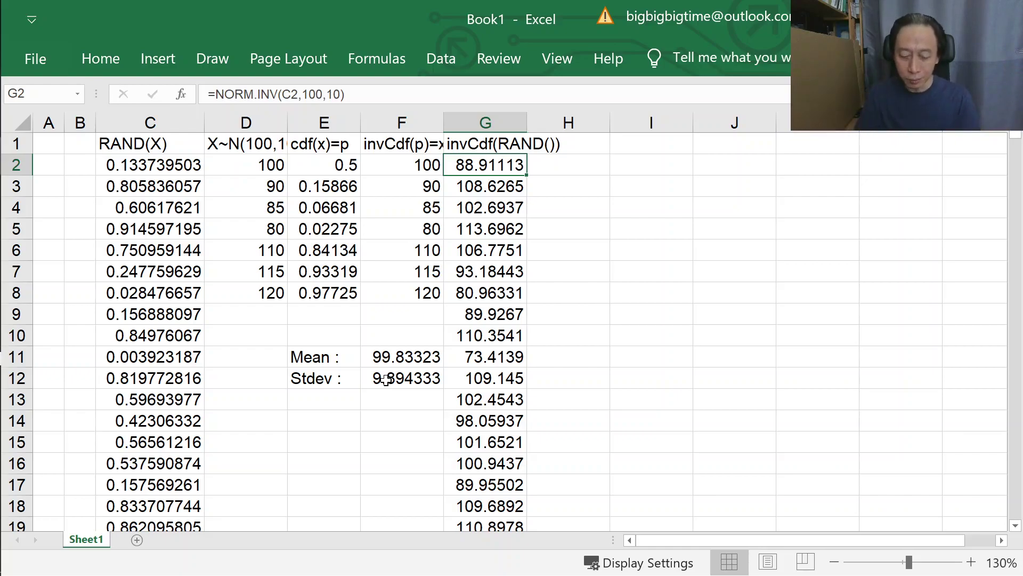
# - Change G2's formula to =NORM.INV(RAND(),100,10), replacing the C2 argument
pyautogui.doubleClick(483, 159)
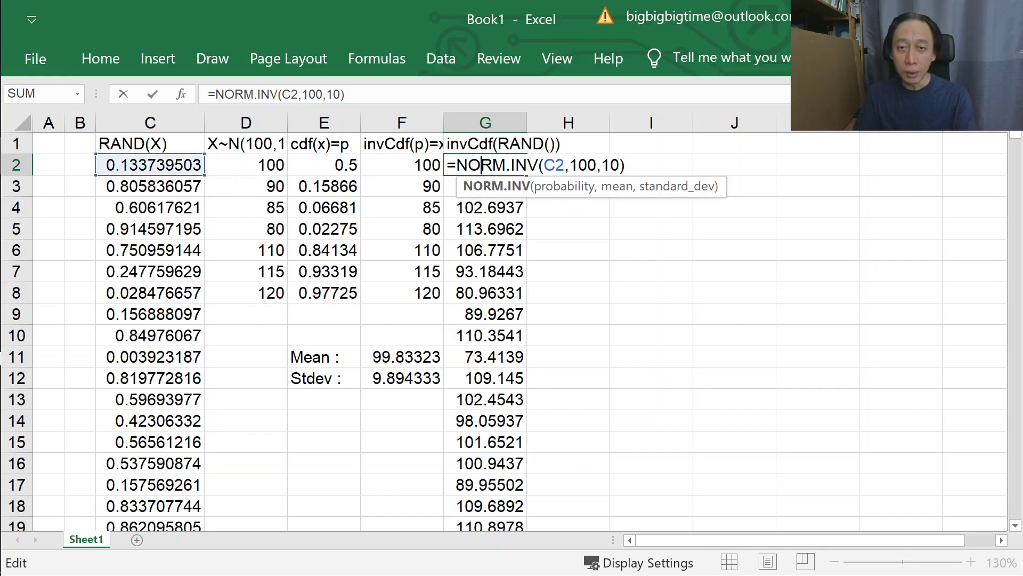
pyautogui.doubleClick(555, 165)
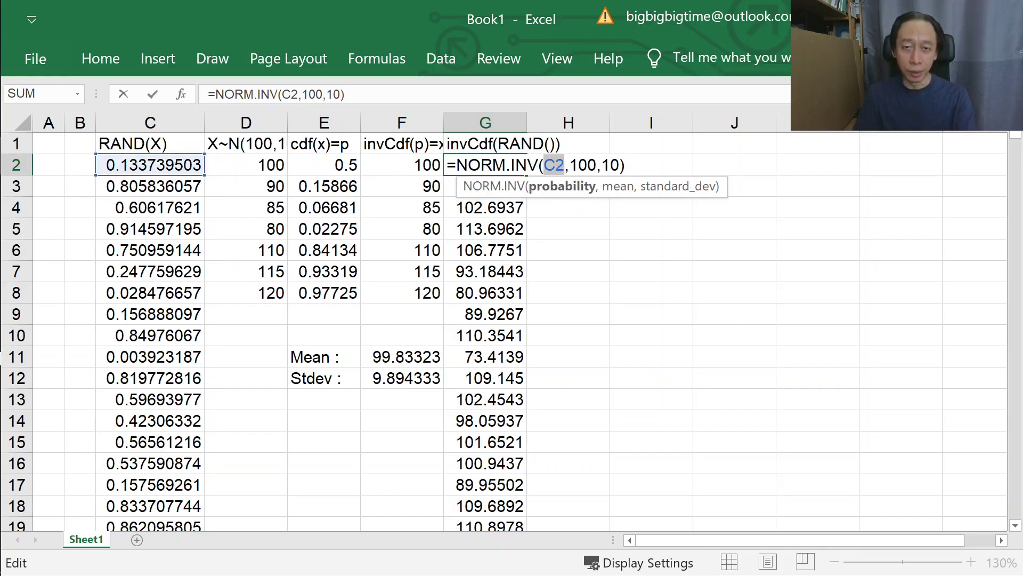
pyautogui.write('Rand()')
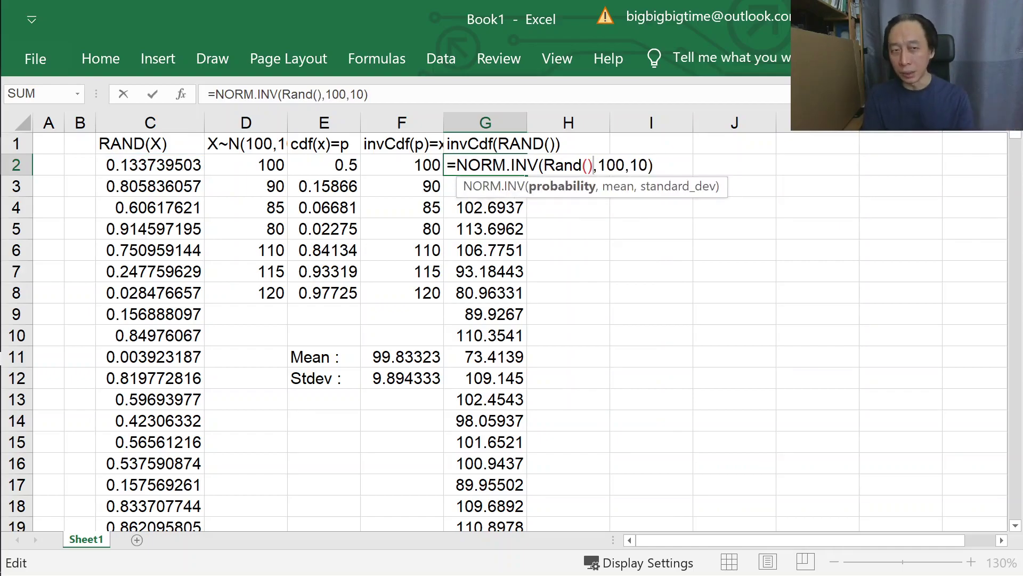
pyautogui.press('Return')
pyautogui.press('Up')
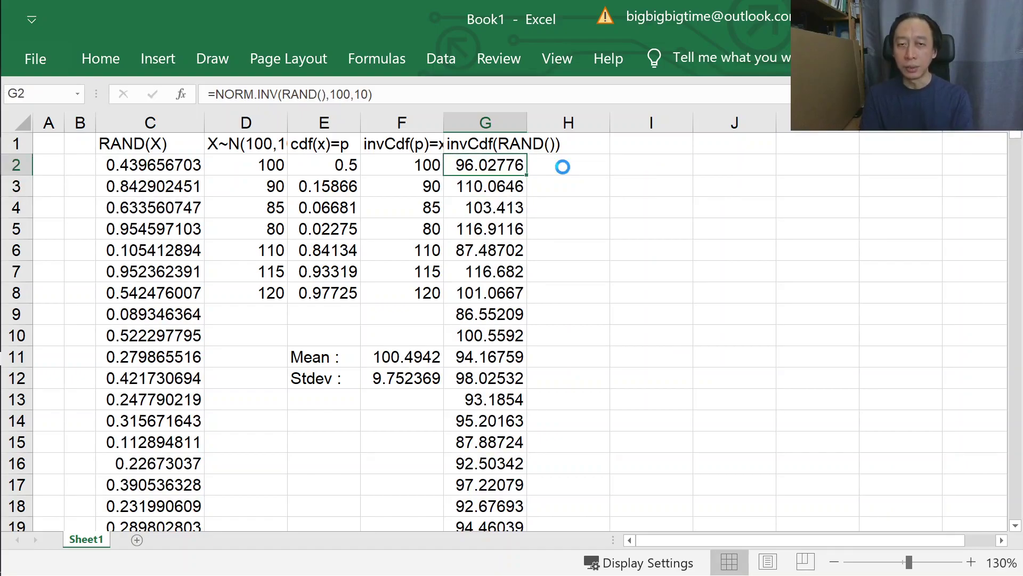
# - Copy the new G2 formula down through G1001
pyautogui.hotkey('ctrl', 'c')
pyautogui.hotkey('ctrl', 'shift', 'Down')
pyautogui.hotkey('ctrl', 'v')
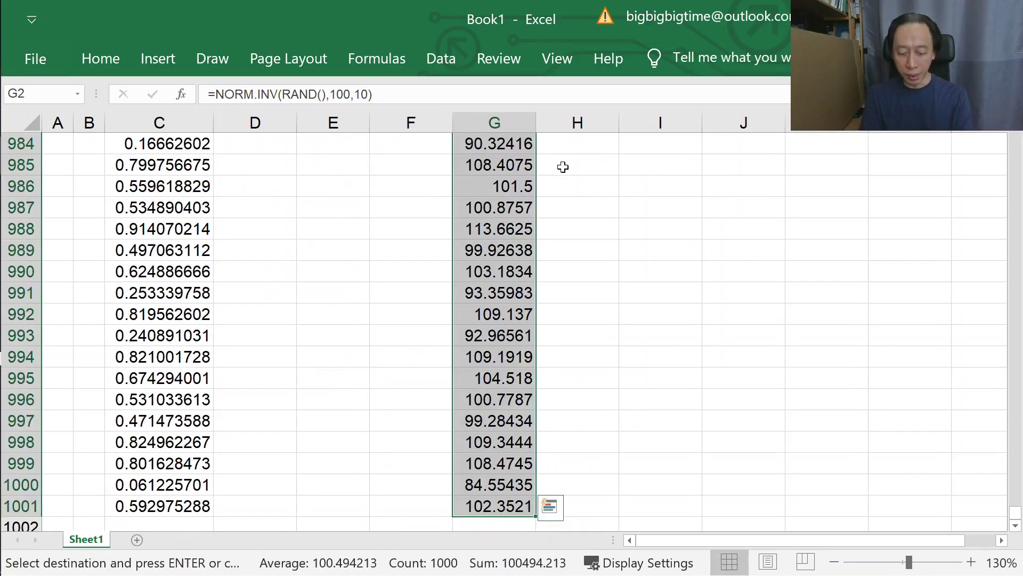
pyautogui.hotkey('ctrl', 'BackSpace')
pyautogui.hotkey('shift', 'BackSpace')
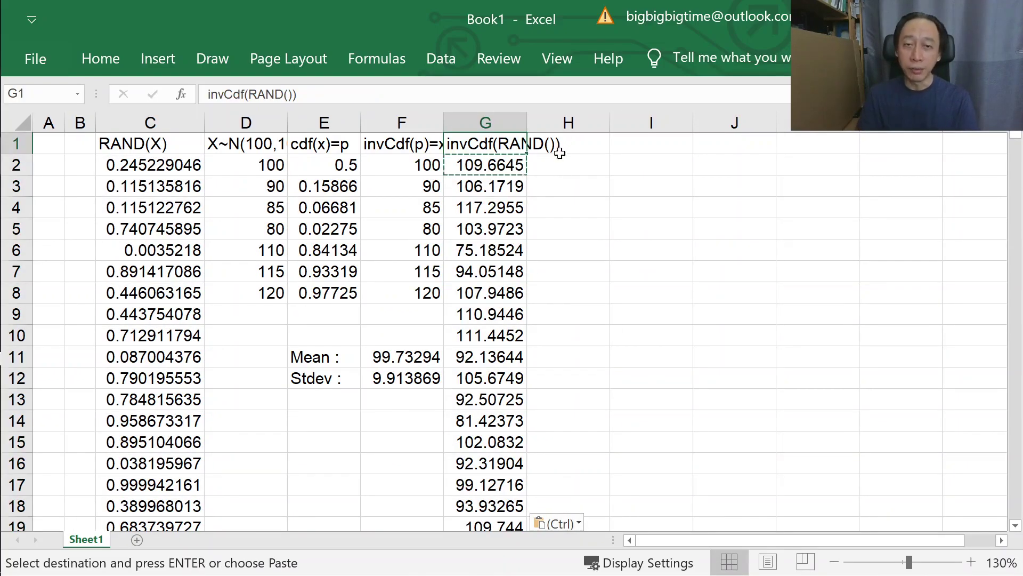
# - Check the formulas in G3 through G9, leaving G9's RAND()-based formula unchanged
pyautogui.click(490, 186)
pyautogui.click(490, 207)
pyautogui.click(489, 229)
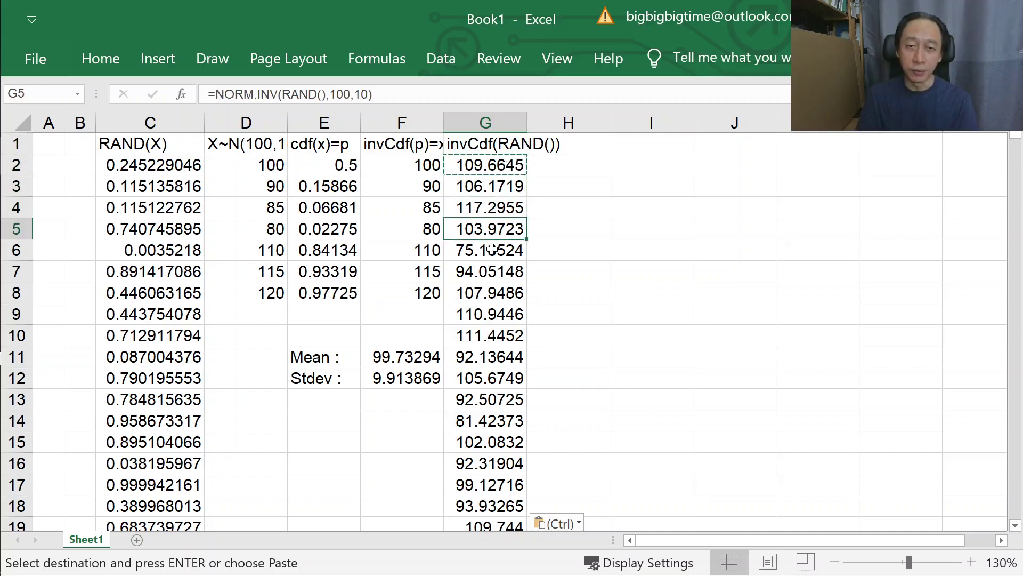
pyautogui.click(490, 275)
pyautogui.click(490, 293)
pyautogui.click(489, 314)
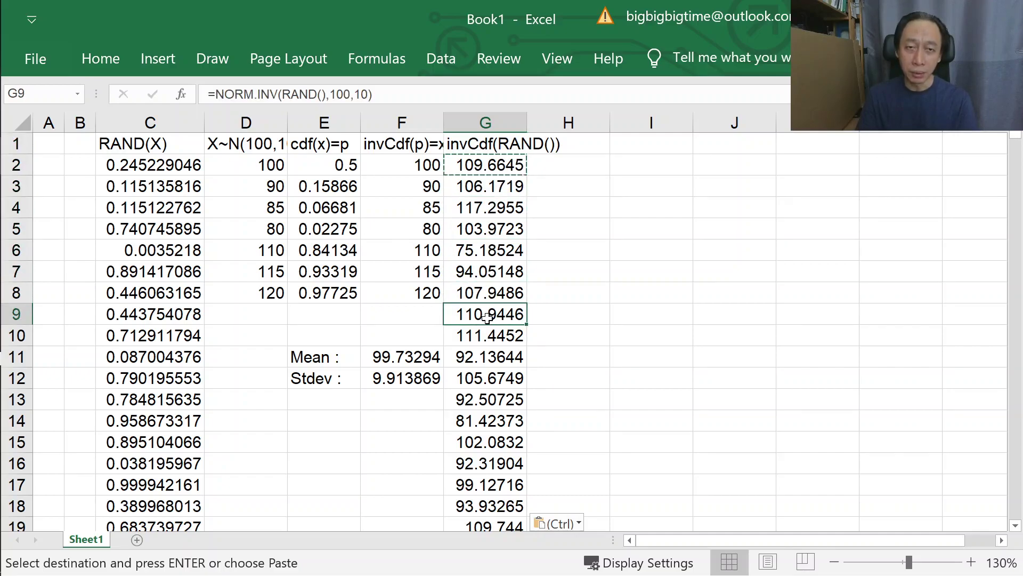
pyautogui.moveTo(283, 95); pyautogui.dragTo(326, 94)
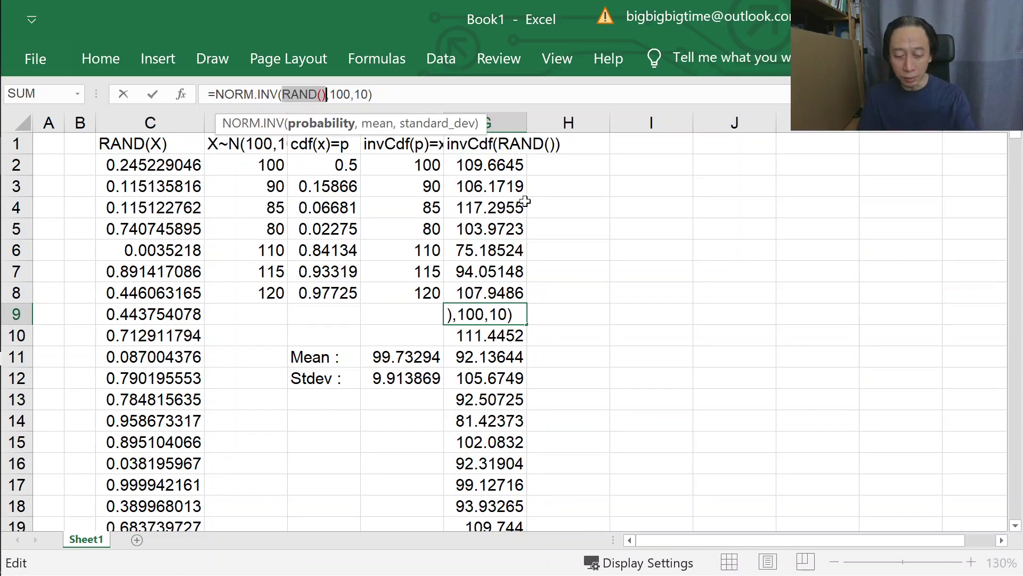
pyautogui.press('Escape')
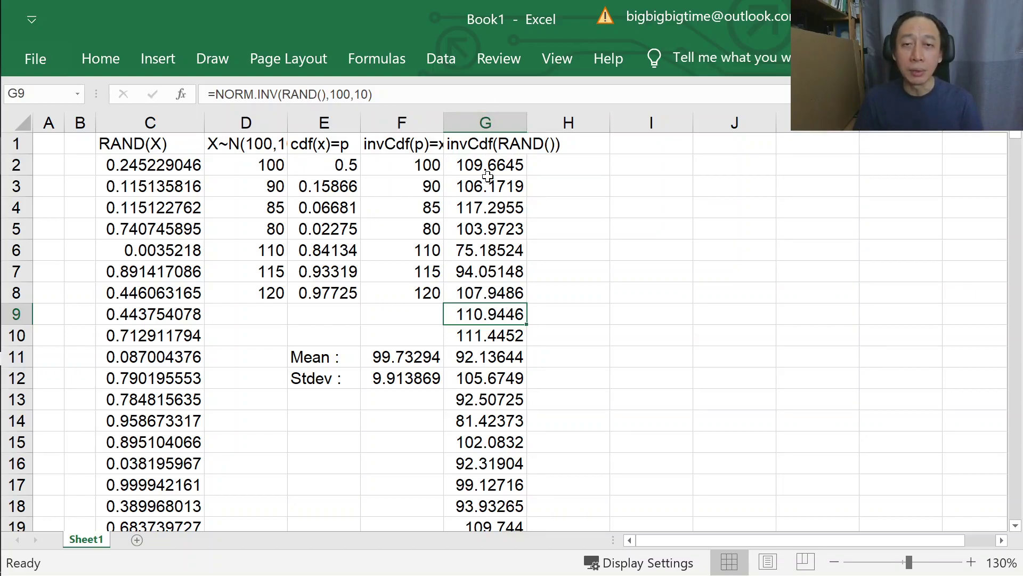
pyautogui.click(483, 138)
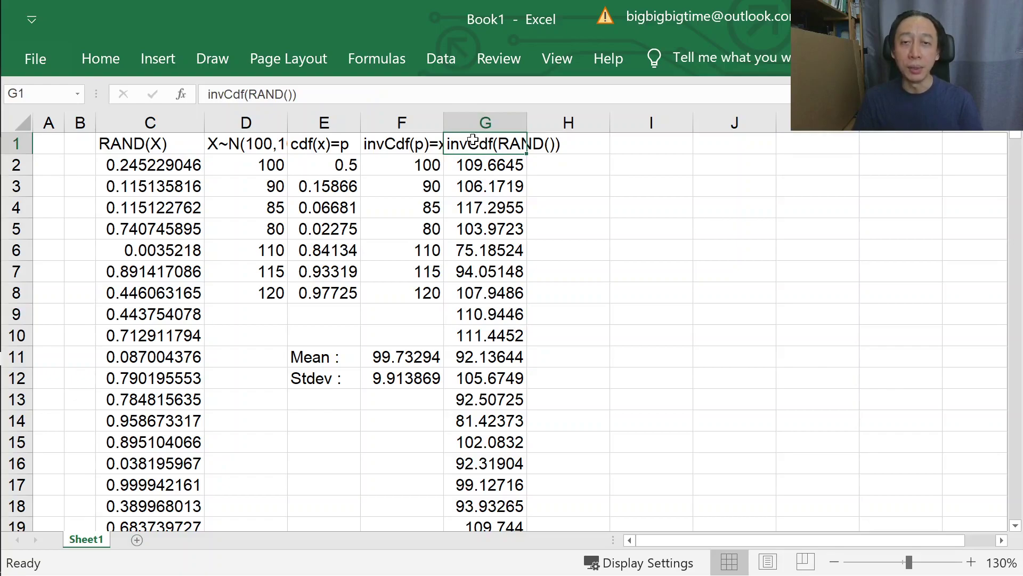